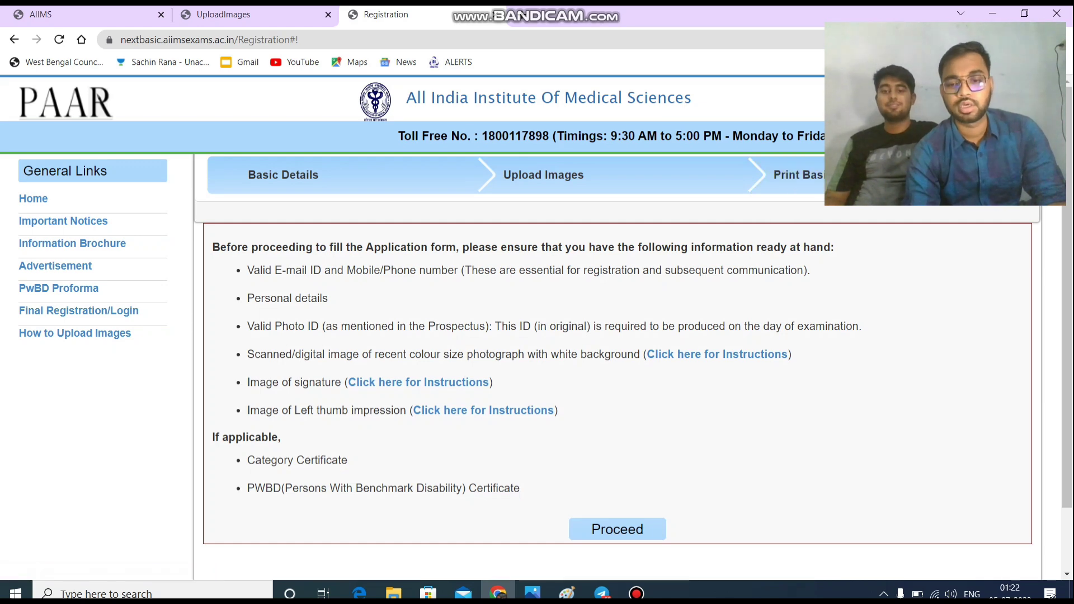
Step: Proceed past the pre-application checklist and the National Exit Test page to the registration form
left_click(618, 530)
scroll(615, 391, "down", 4)
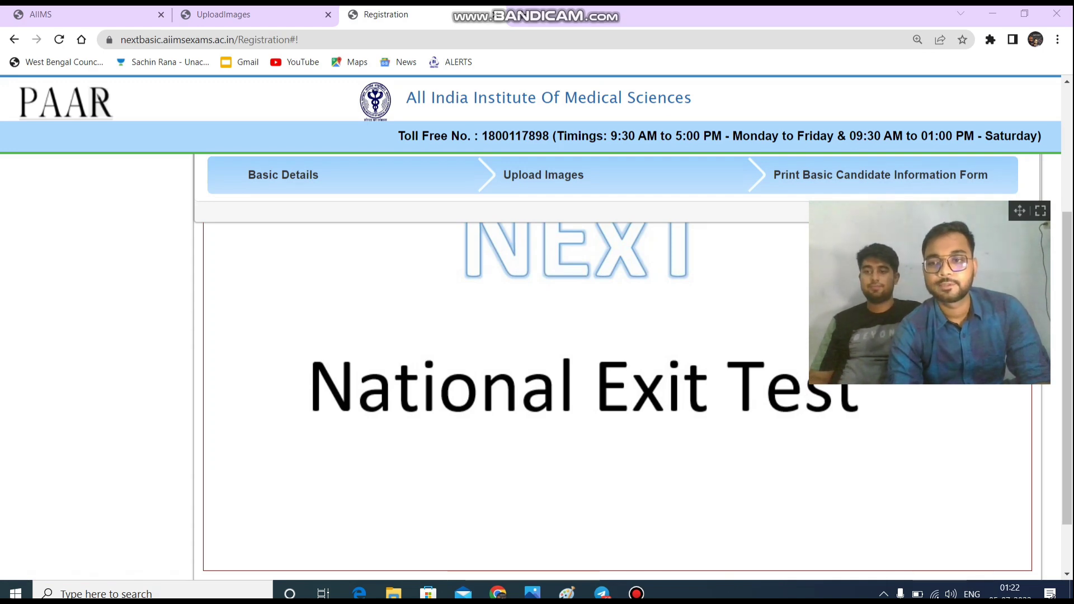
scroll(616, 364, "down", 1)
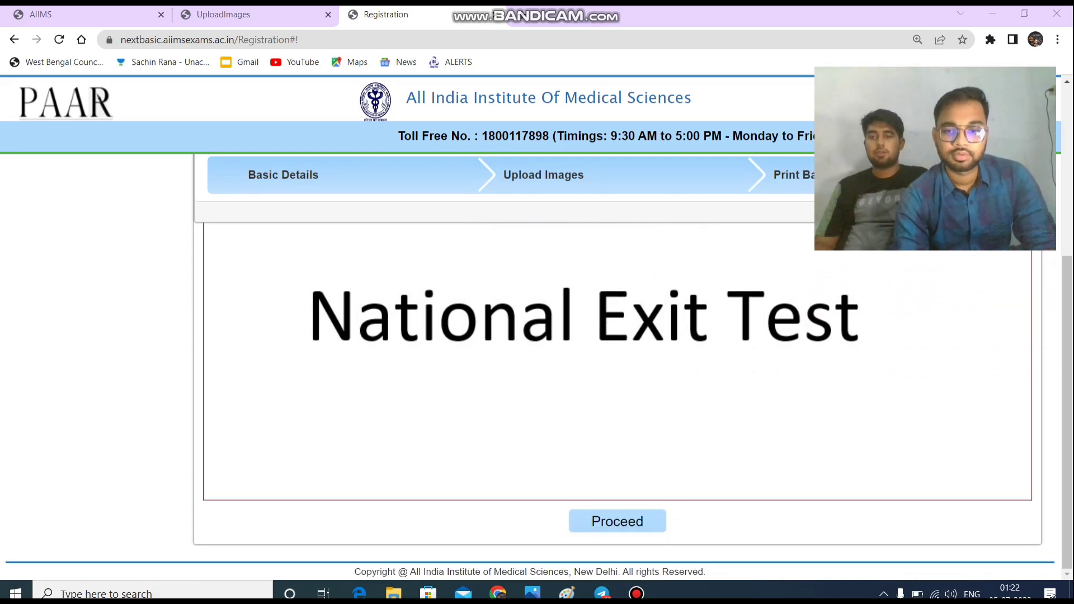
left_click(617, 522)
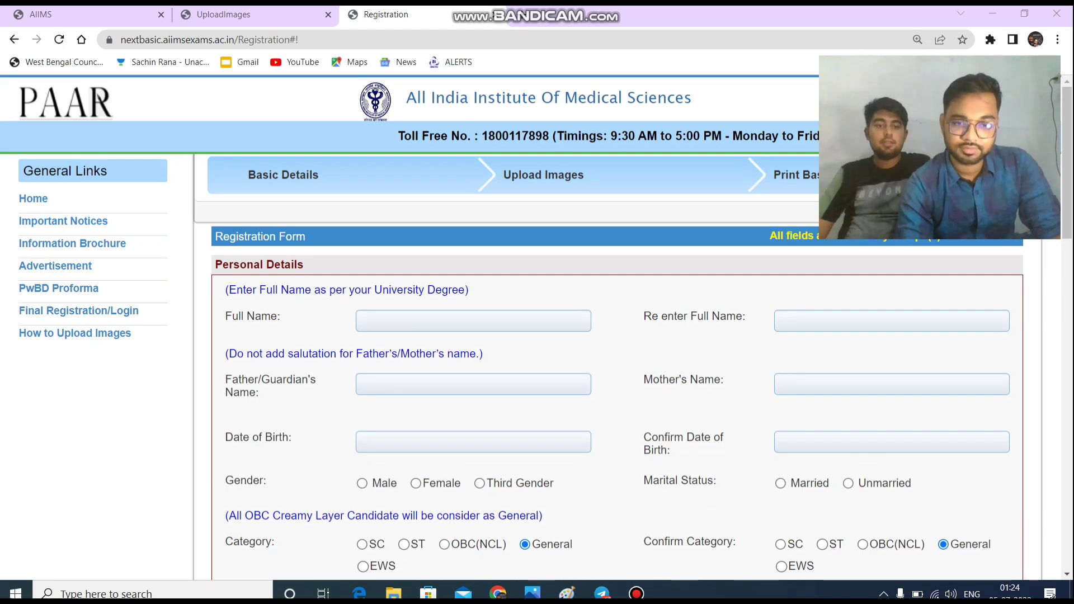
Step: Review the registration form's personal, contact and address sections down to the declaration
scroll(616, 392, "down", 2)
scroll(615, 391, "up", 1)
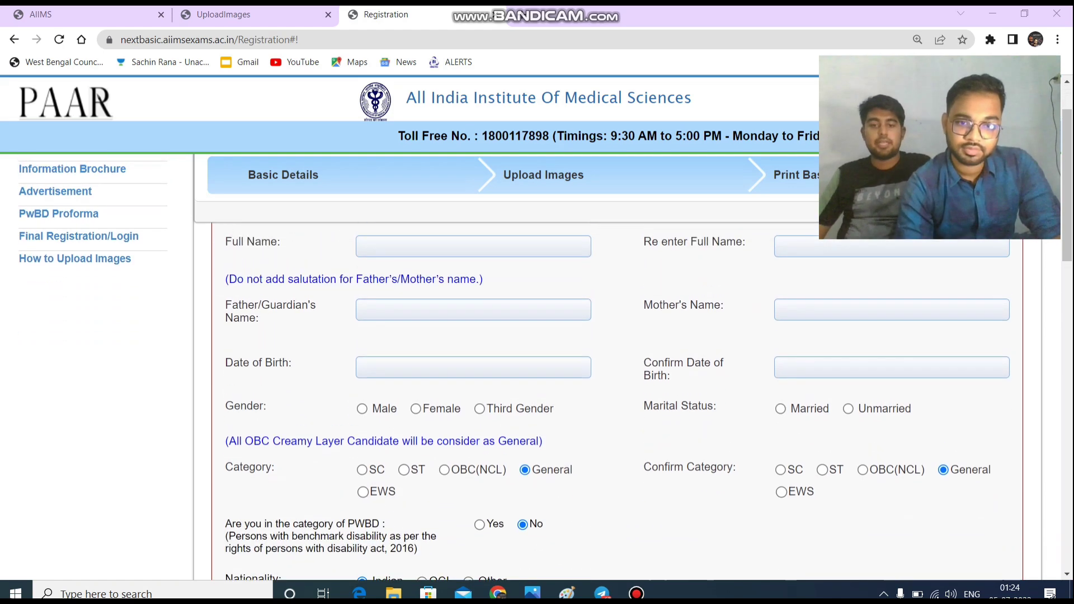
scroll(616, 392, "down", 2)
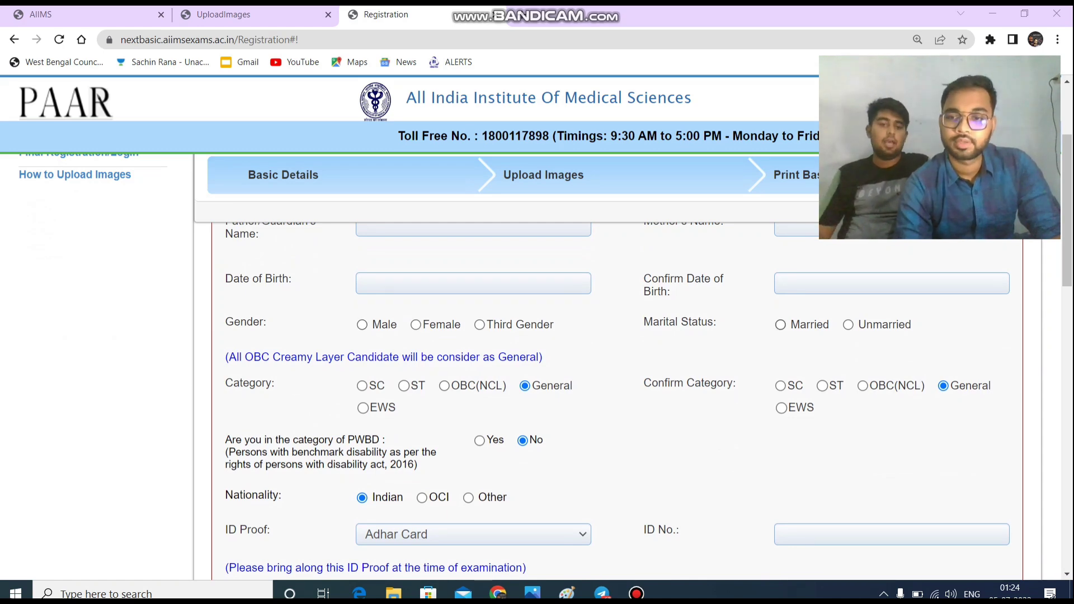
scroll(615, 363, "down", 2)
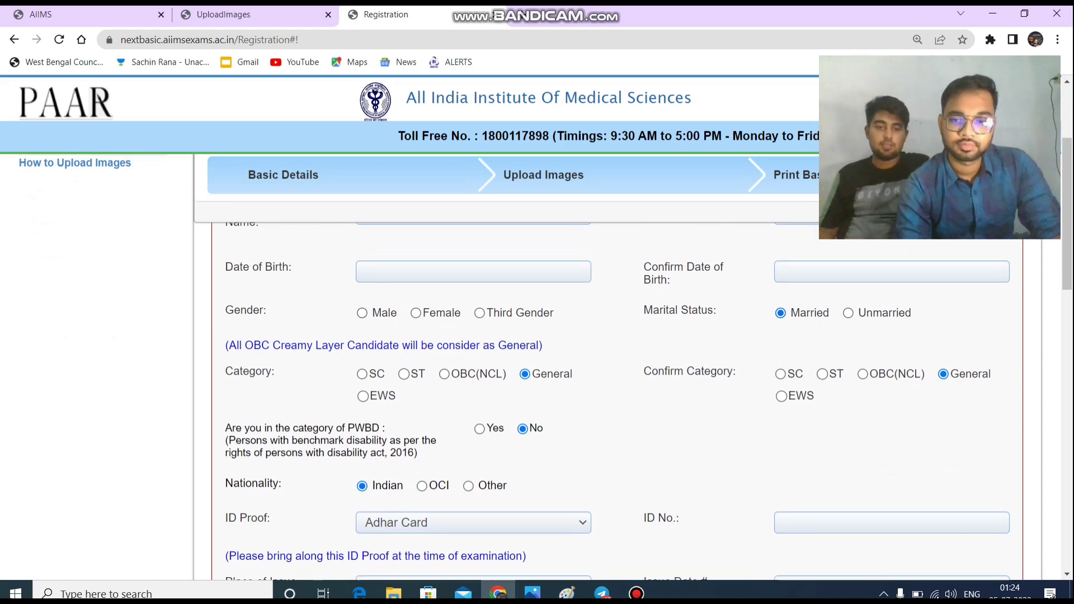
scroll(615, 364, "down", 1)
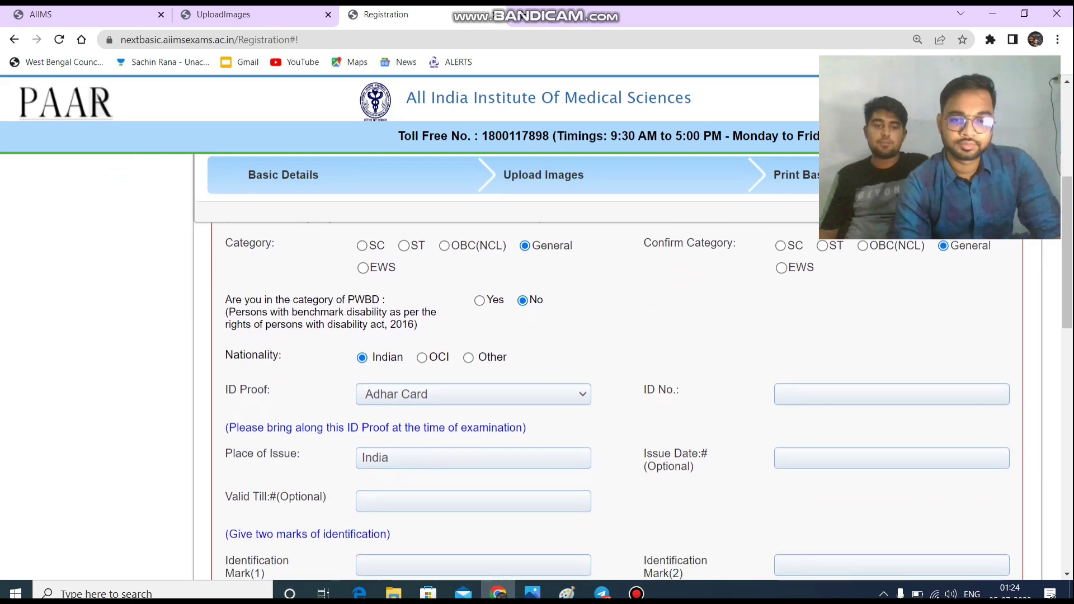
scroll(615, 364, "down", 2)
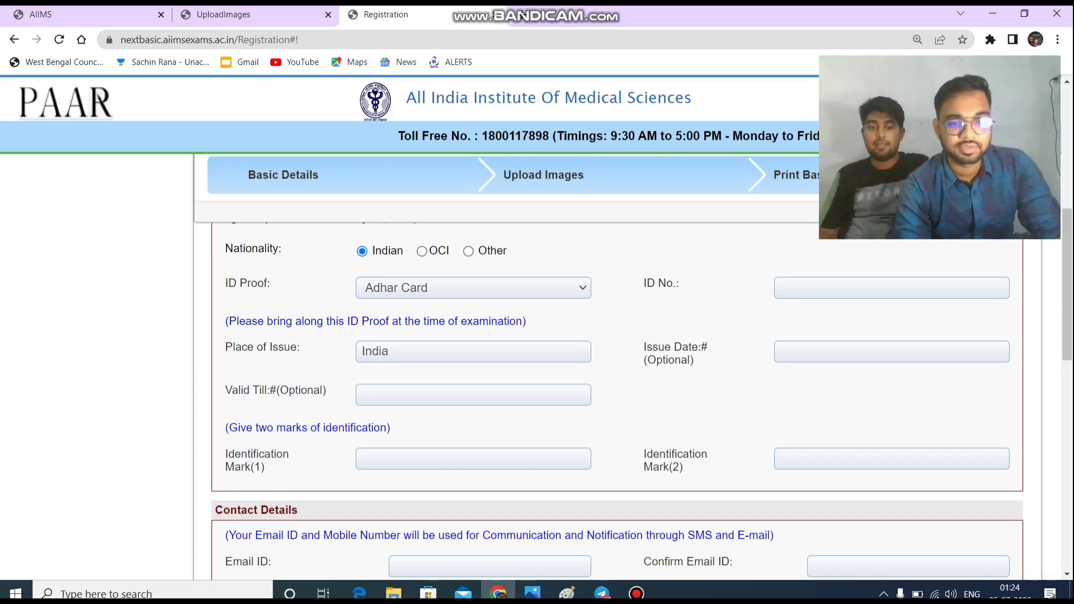
scroll(615, 363, "down", 5)
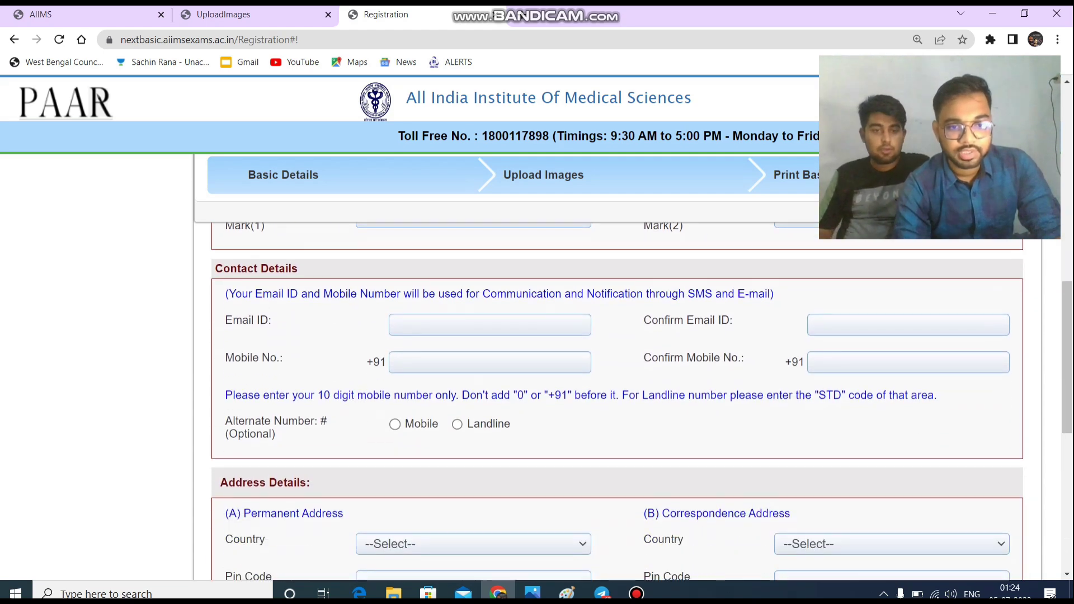
scroll(616, 363, "up", 1)
scroll(616, 364, "down", 4)
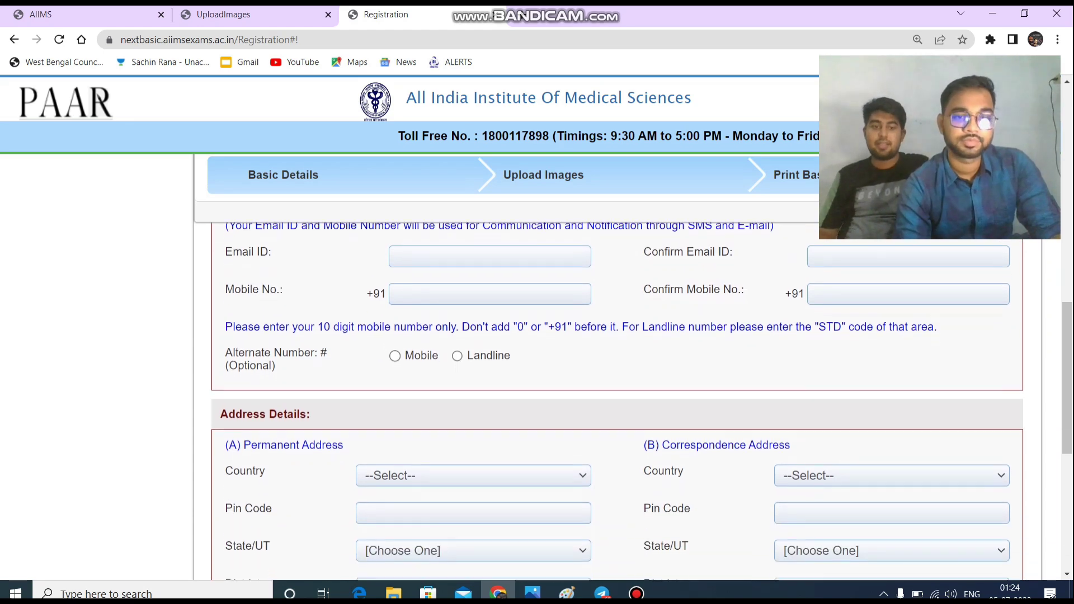
scroll(615, 364, "down", 1)
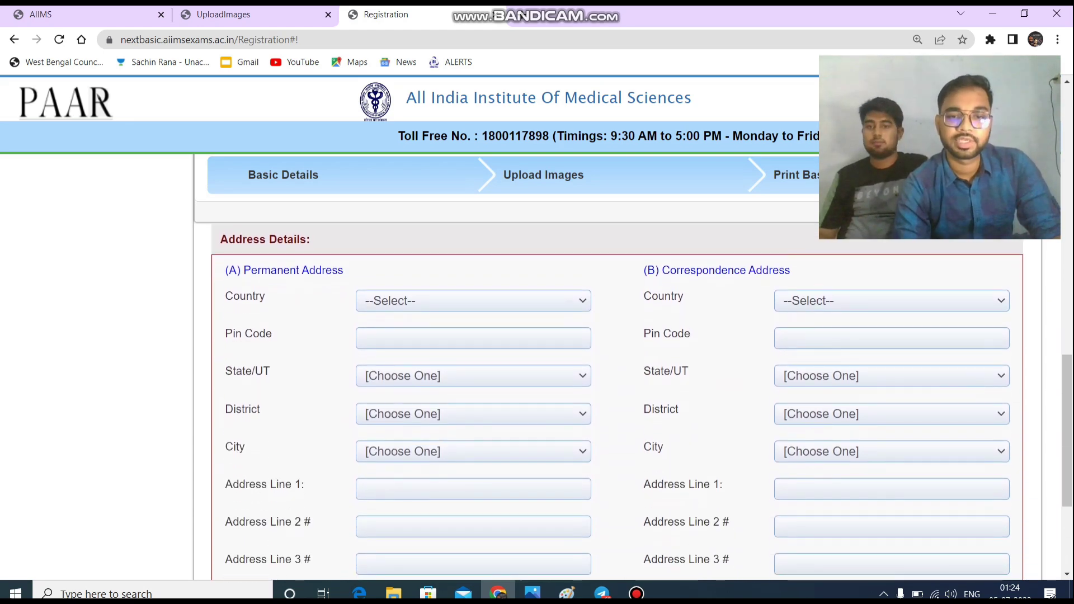
scroll(615, 364, "down", 4)
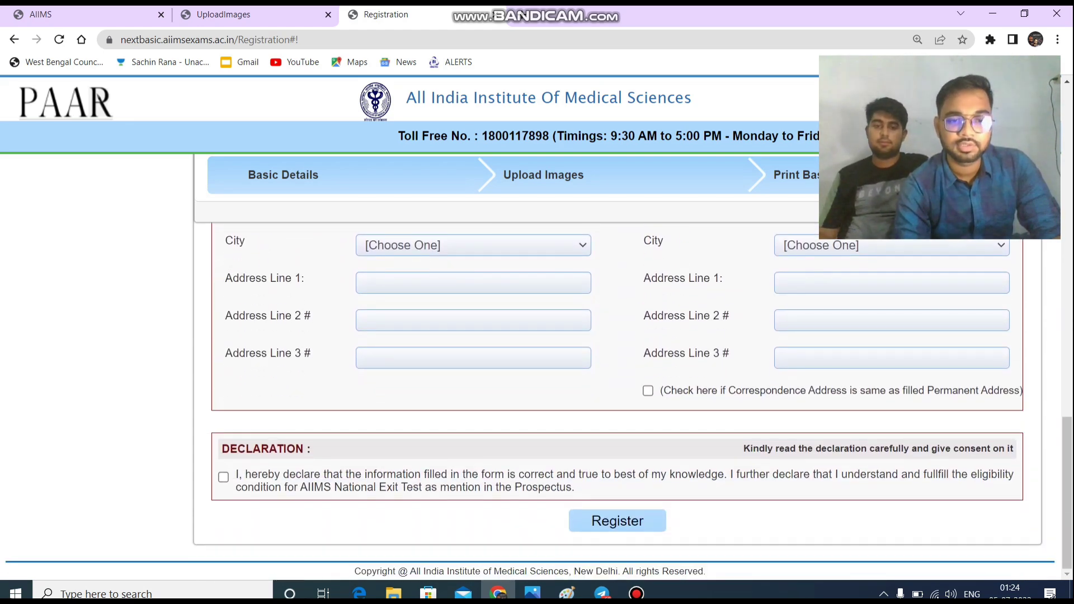
Step: Consent to the declaration that the form's information is correct and the National Exit Test eligibility conditions are fulfilled
left_click(223, 477)
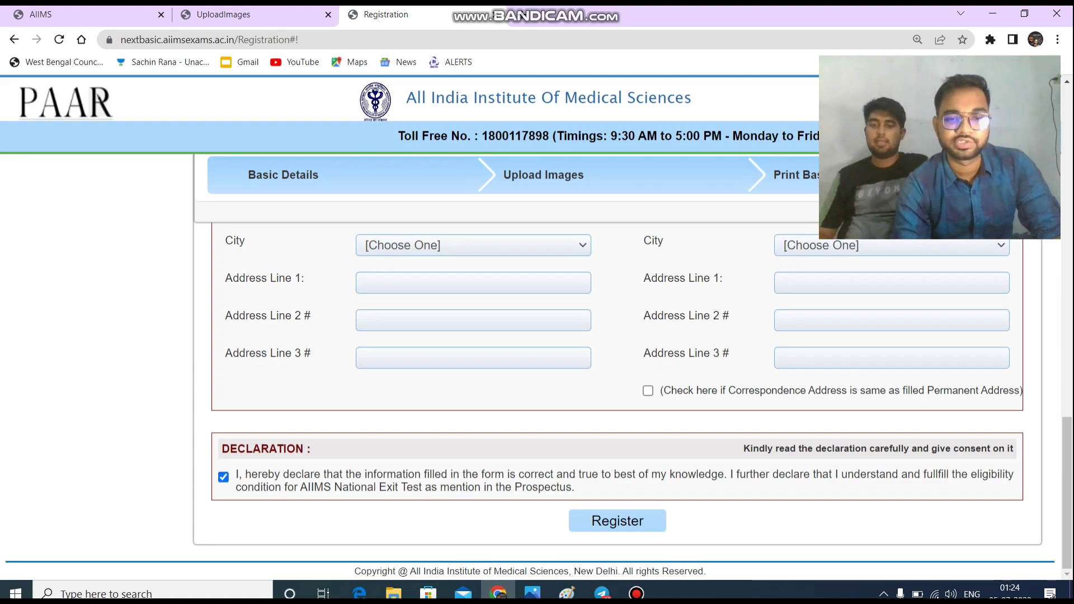
scroll(615, 364, "up", 10)
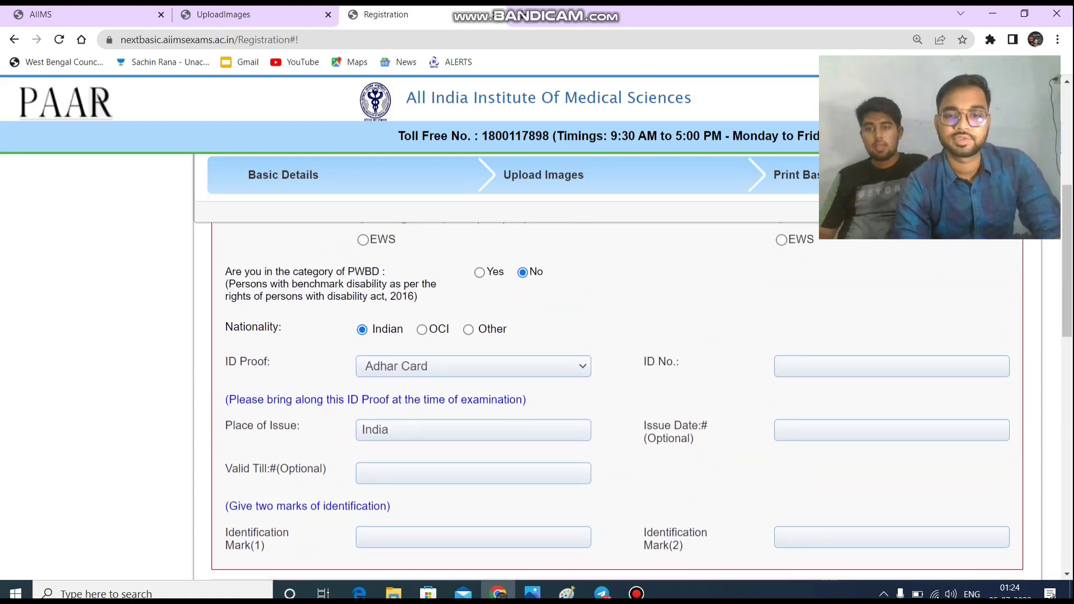
scroll(616, 364, "up", 6)
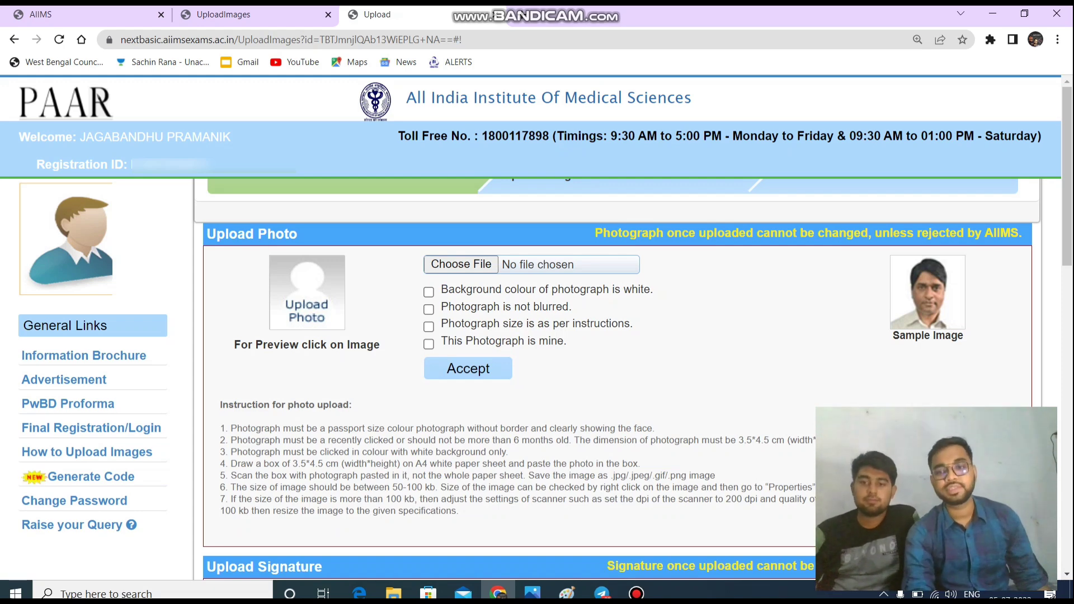
key("ctrl+minus")
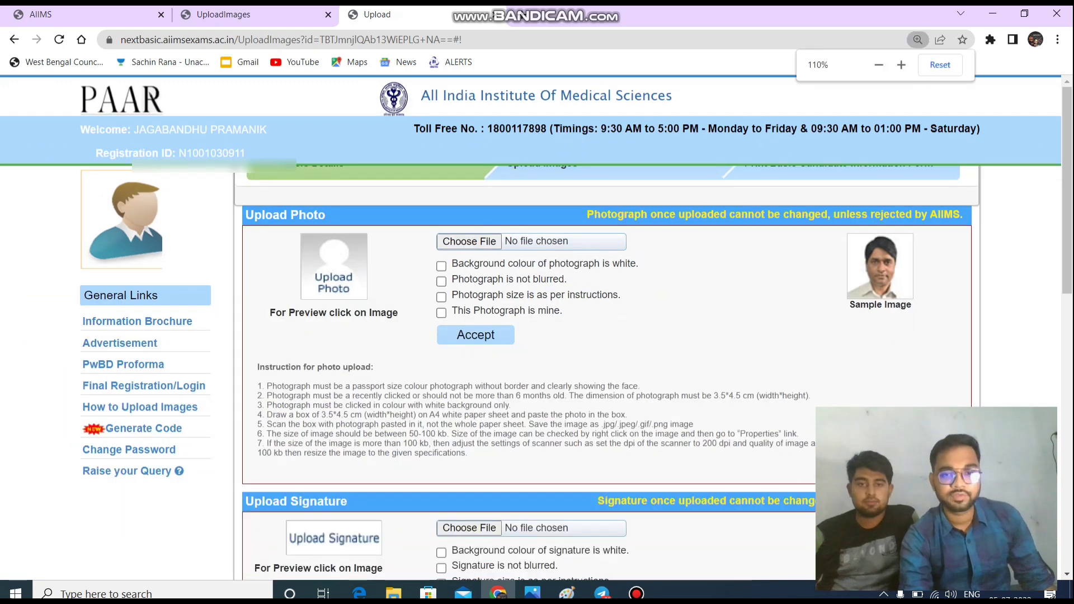
key("ctrl+plus")
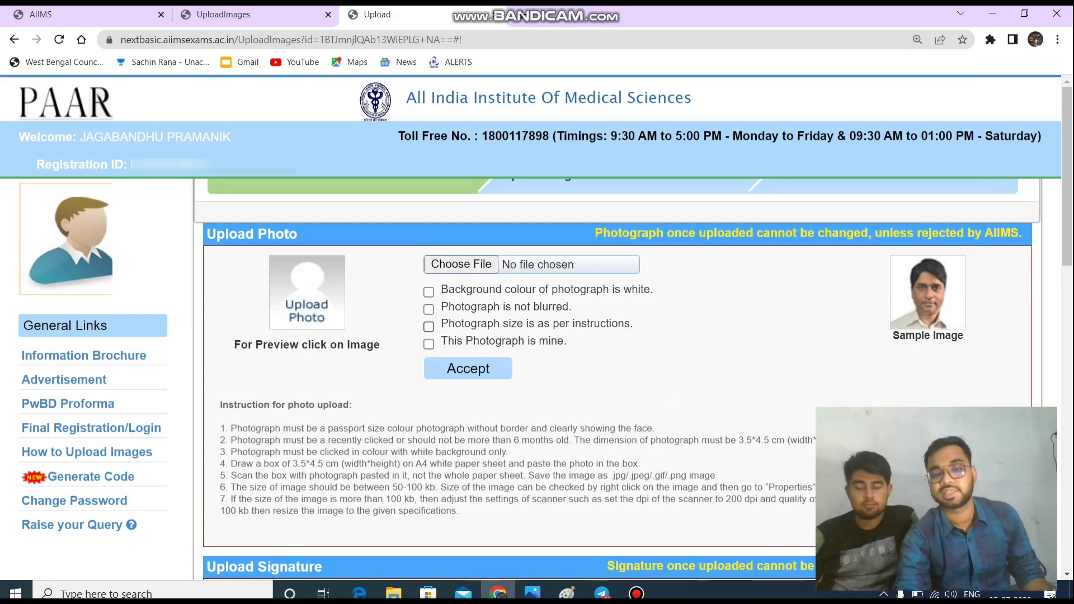
key("ctrl+minus")
key("ctrl+minus")
key("ctrl+plus")
key("ctrl+plus")
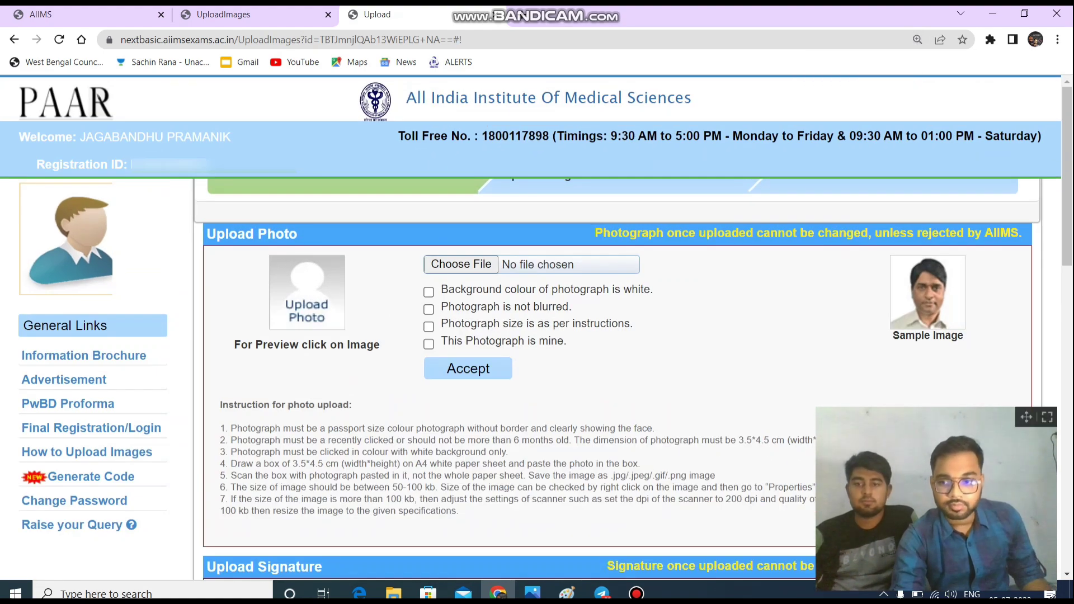
left_click_drag(1026, 417, 1028, 43)
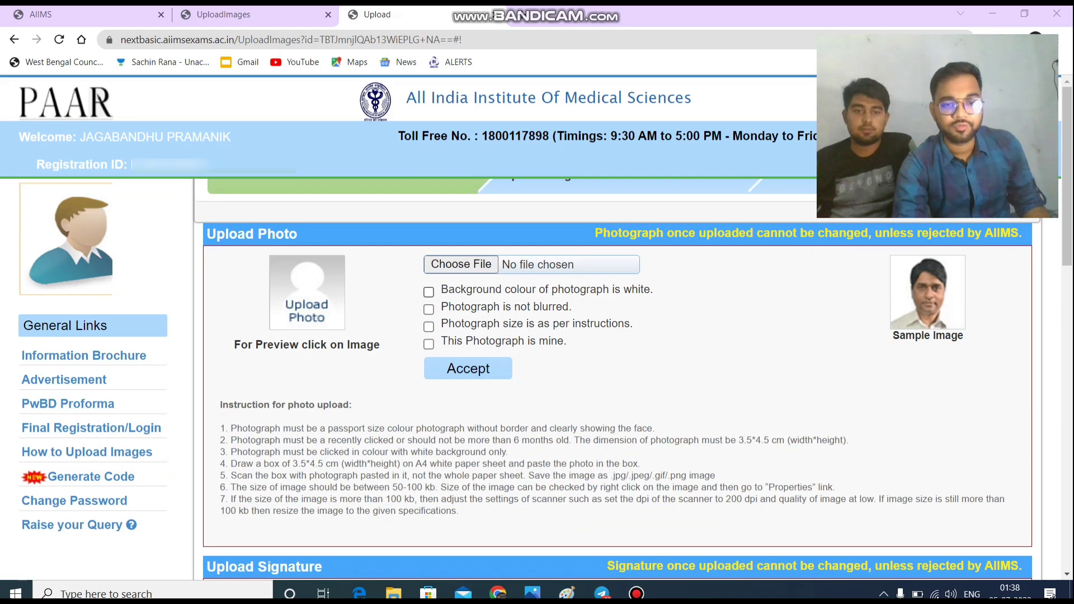
Step: Choose the file "next photo final" from the Desktop folder "next" as the candidate's photograph
left_click(461, 265)
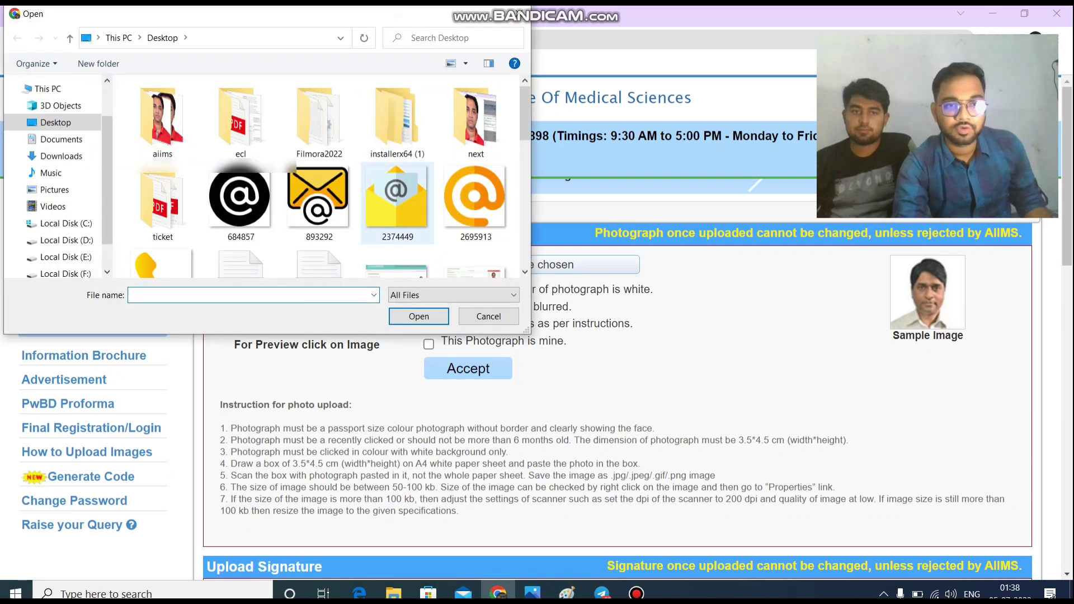
double_click(476, 120)
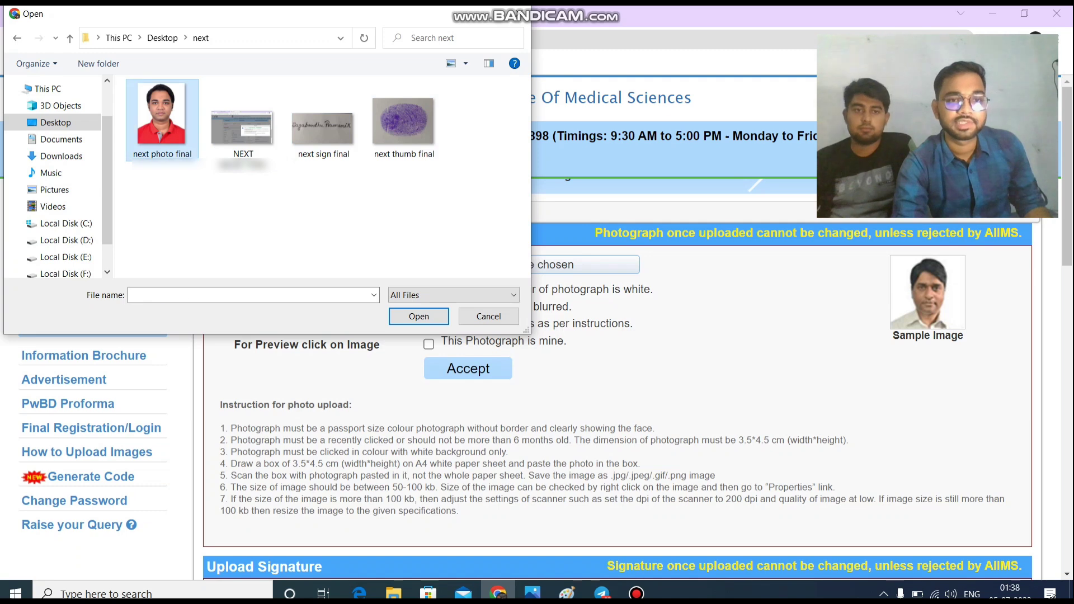
left_click(162, 120)
left_click(418, 316)
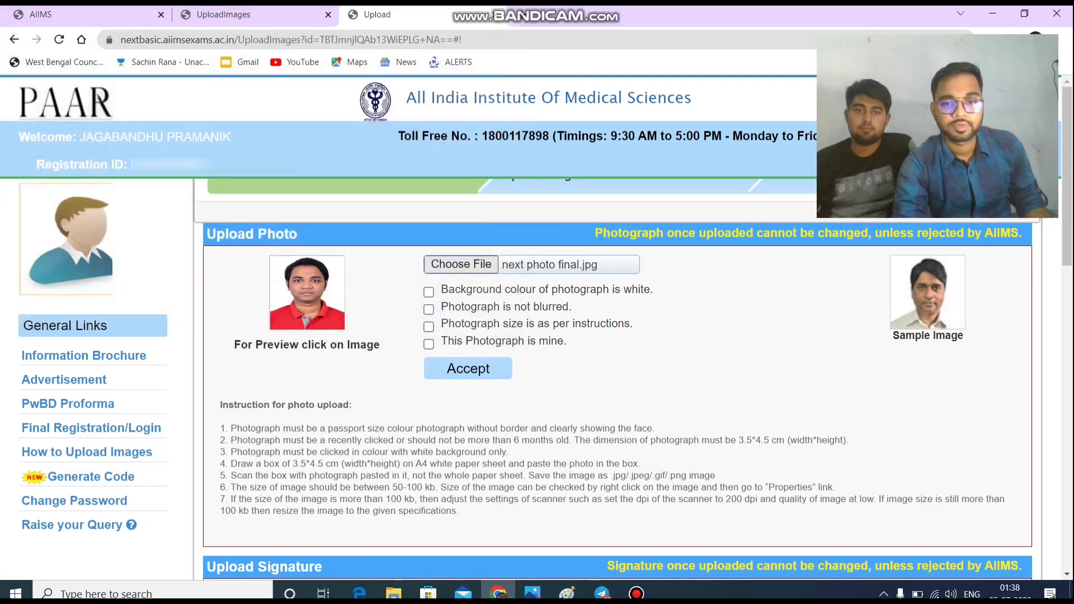
Step: Confirm the photo's white background, sharpness, size and ownership, and accept it for upload
left_click(429, 292)
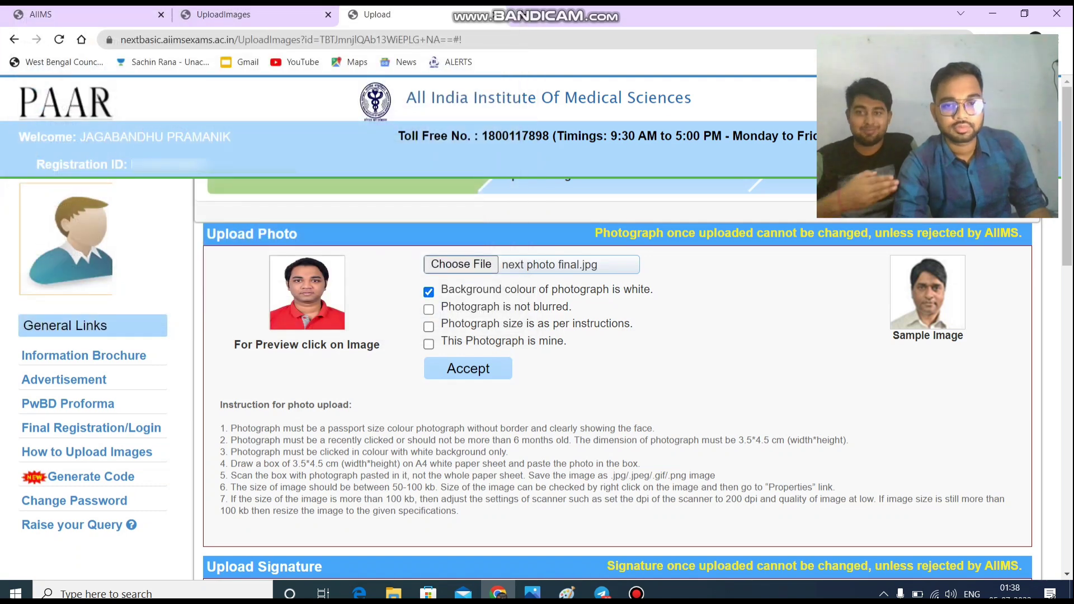
left_click(428, 310)
left_click(429, 327)
left_click(429, 344)
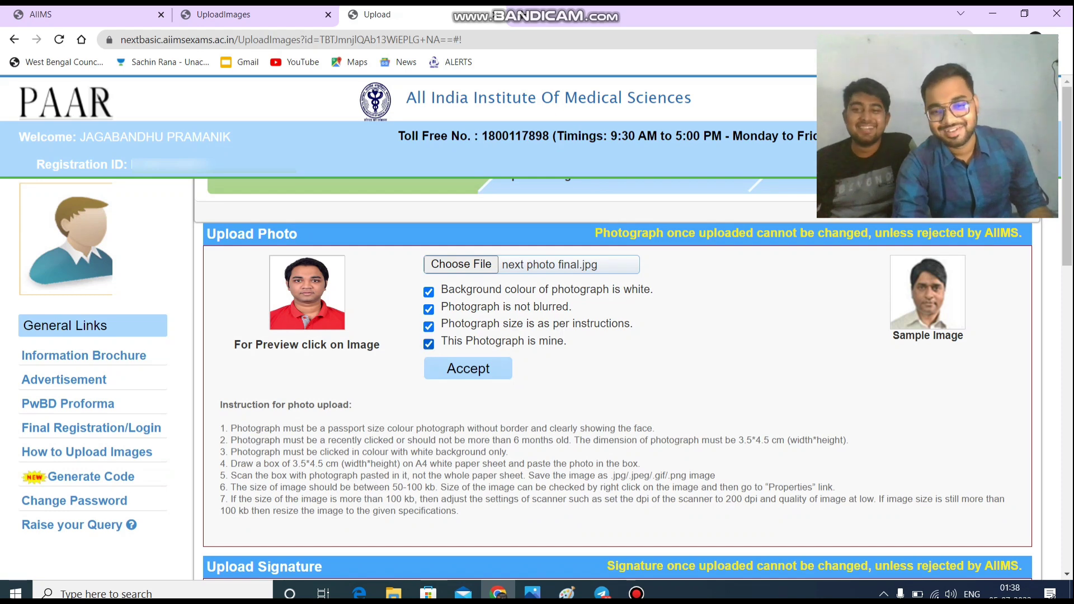
left_click(468, 369)
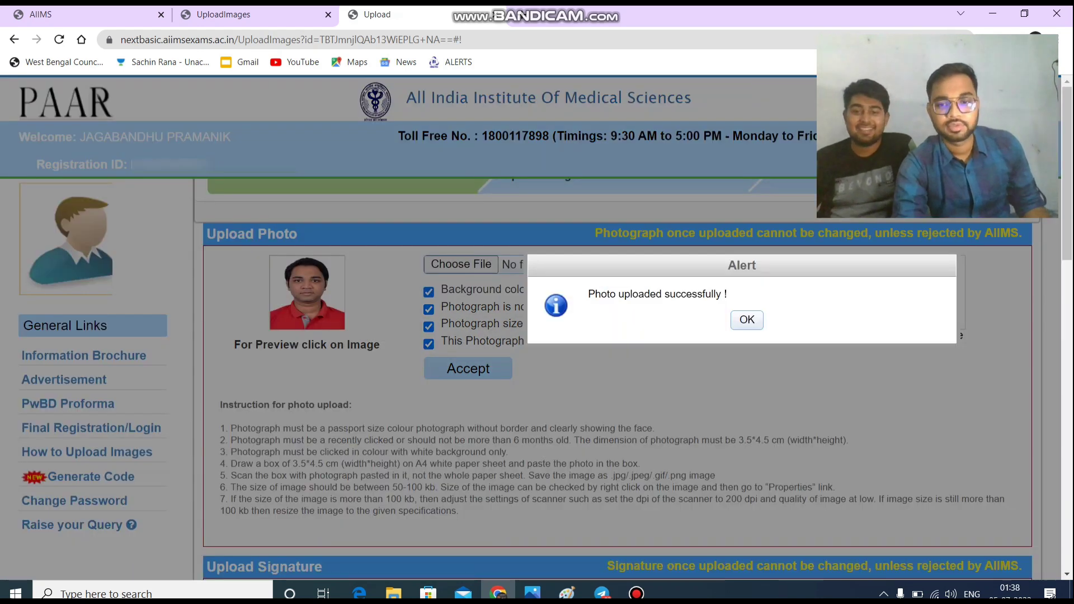
key("Return")
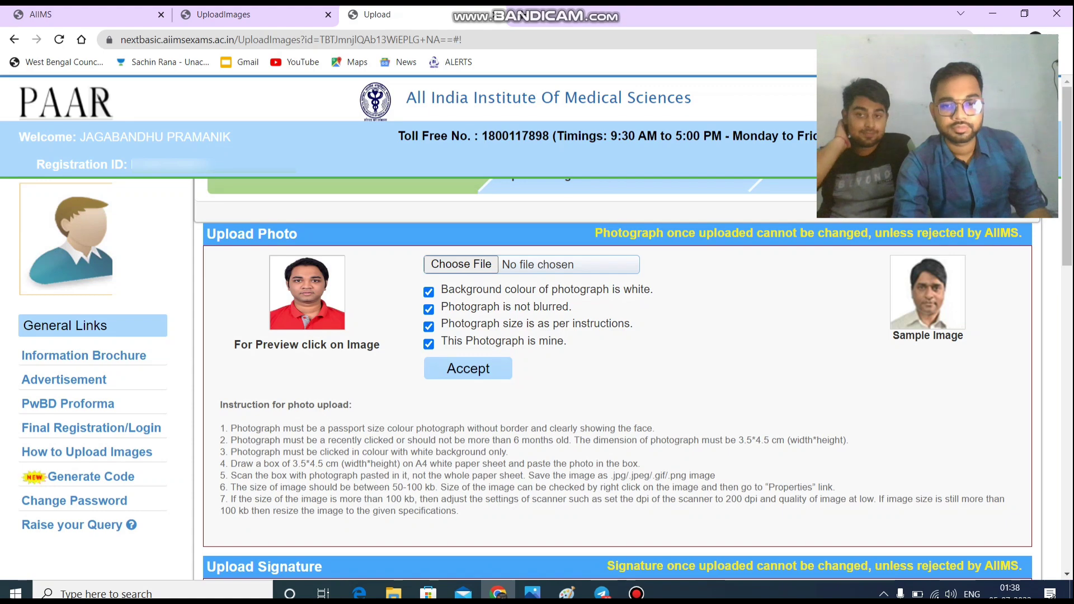
key("Return")
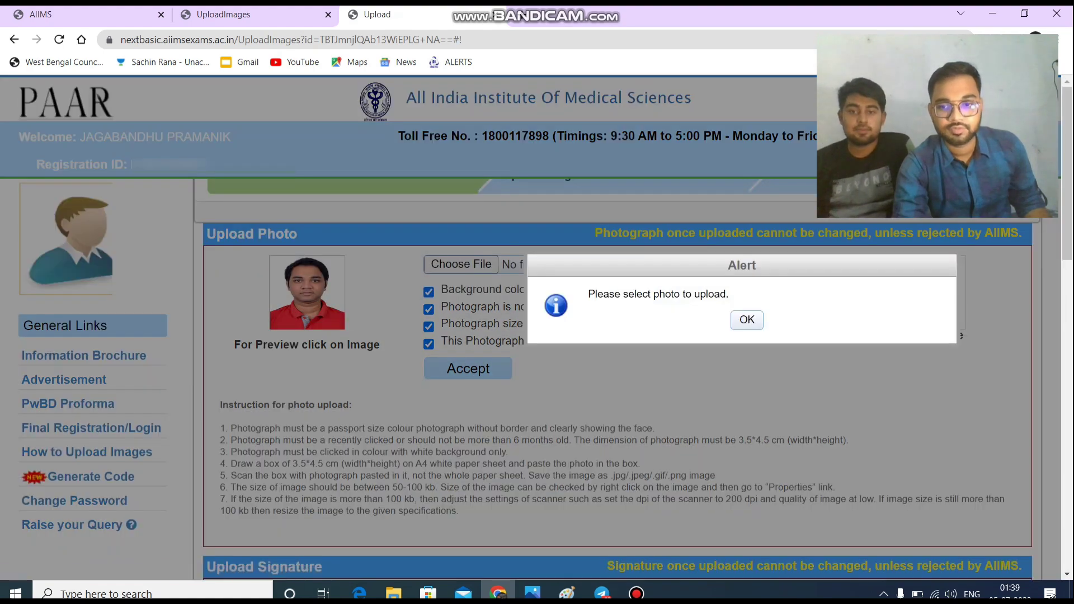
key("Return")
left_click(461, 264)
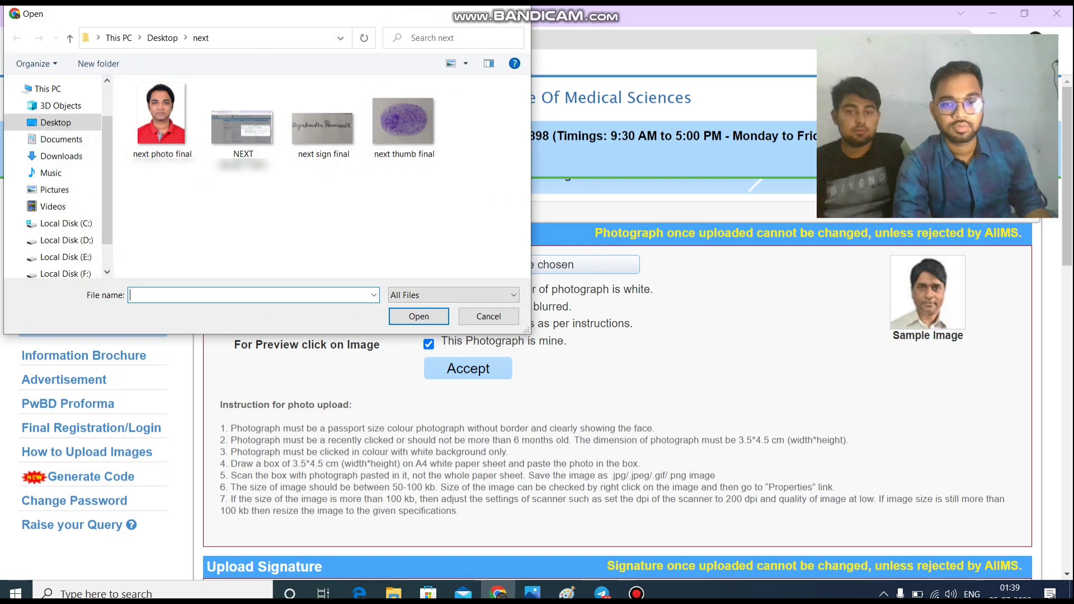
left_click(488, 317)
Step: Choose the file "next sign final" from the Desktop folder "next" as the candidate's signature
scroll(481, 347, "down", 4)
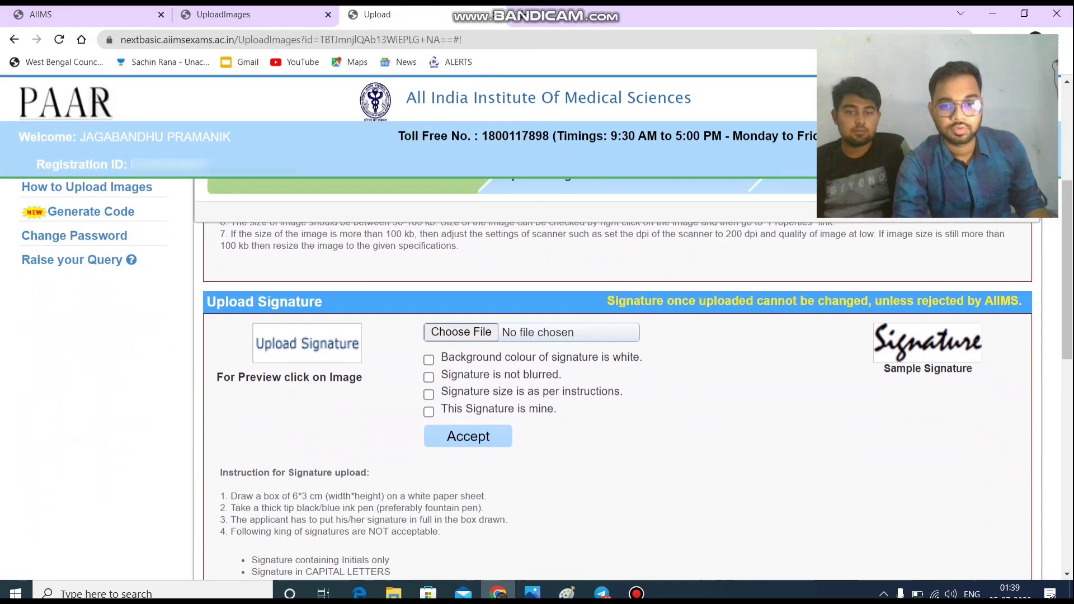
left_click(526, 331)
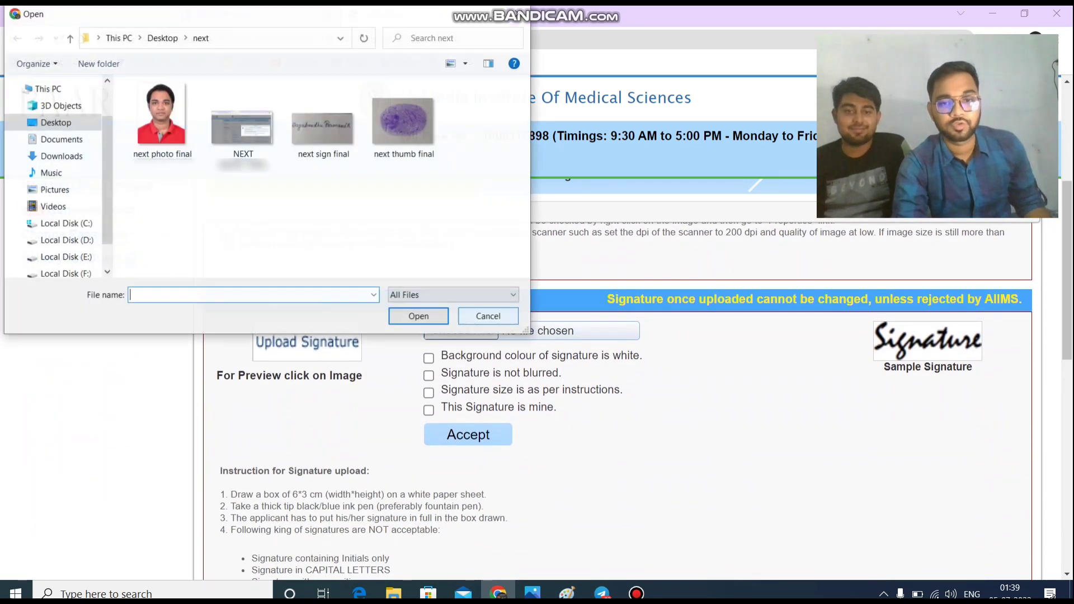
left_click(323, 128)
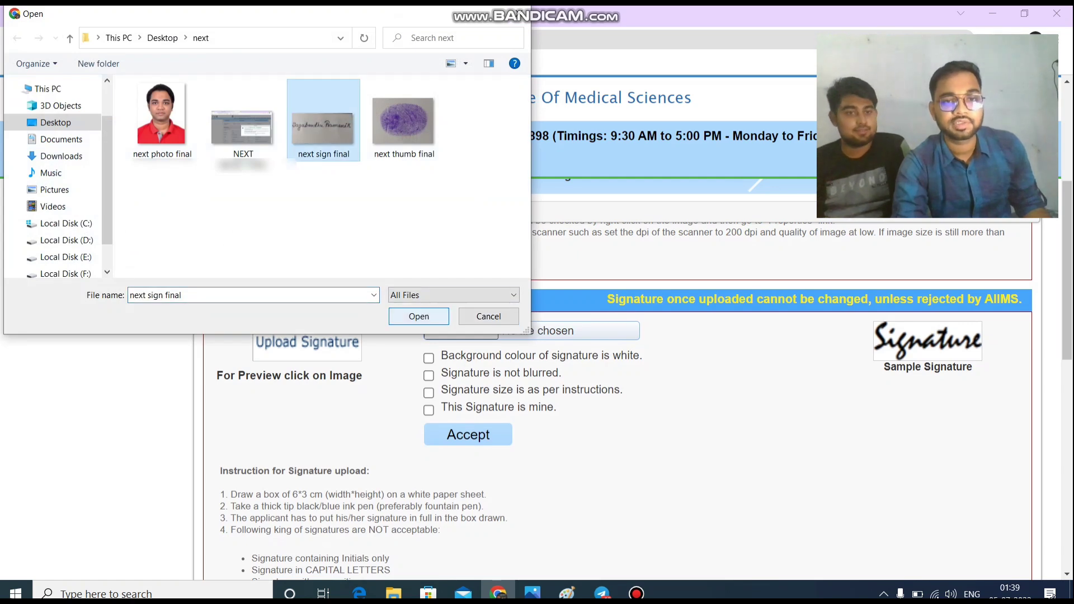
left_click(418, 316)
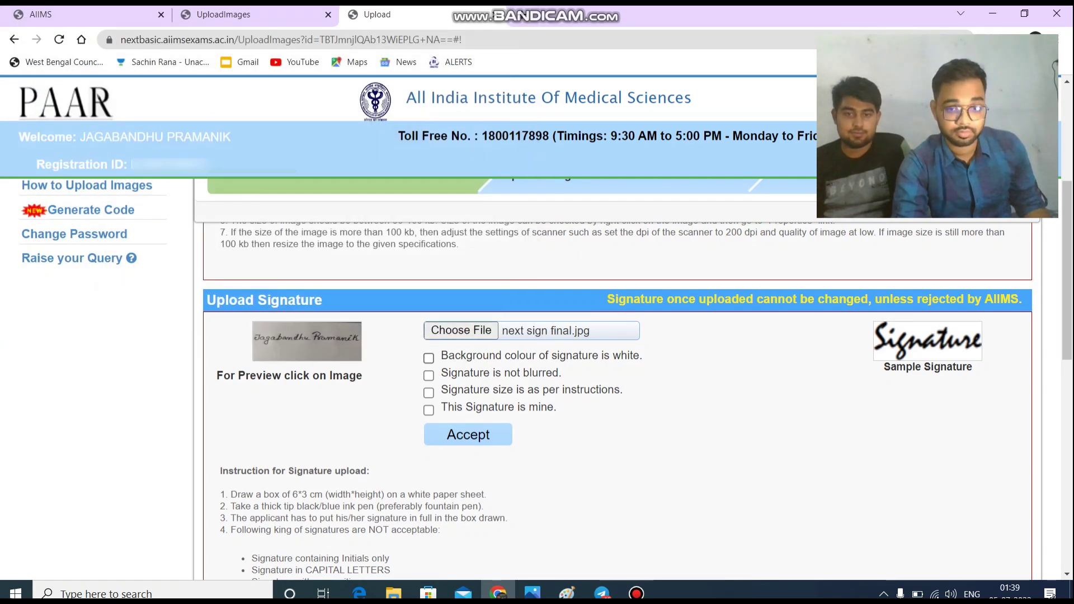
Step: Confirm the signature's white background, sharpness, size and ownership, and accept it for upload
left_click(428, 376)
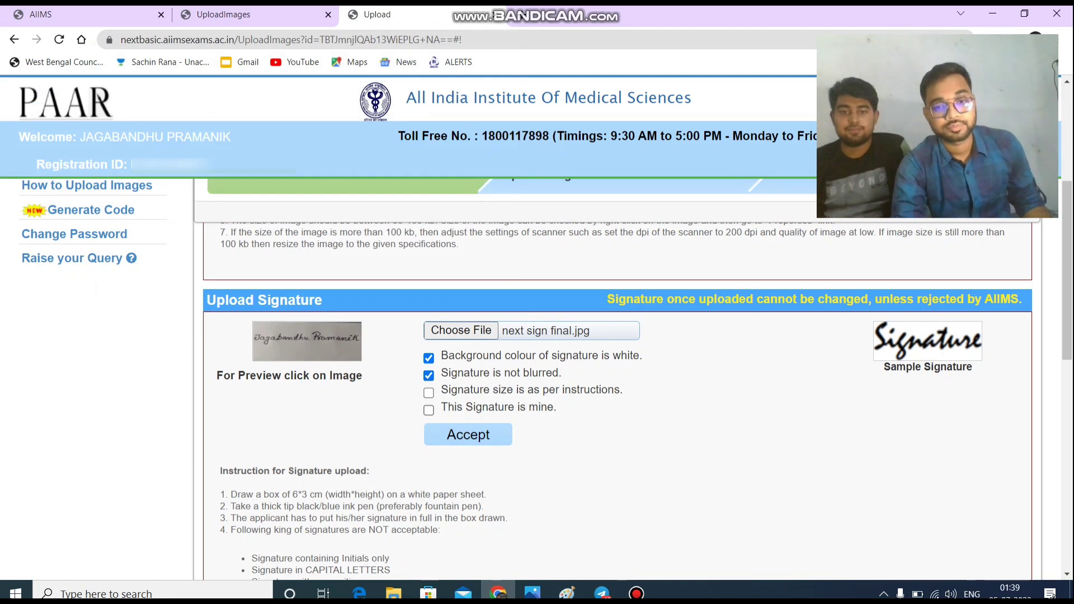
left_click(428, 394)
left_click(428, 410)
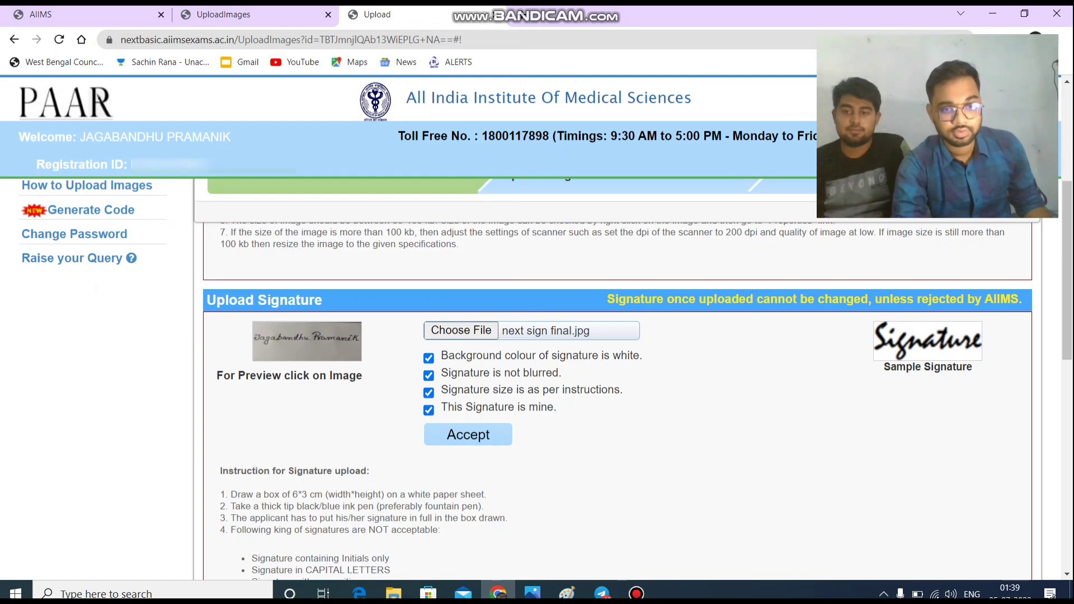
left_click(468, 434)
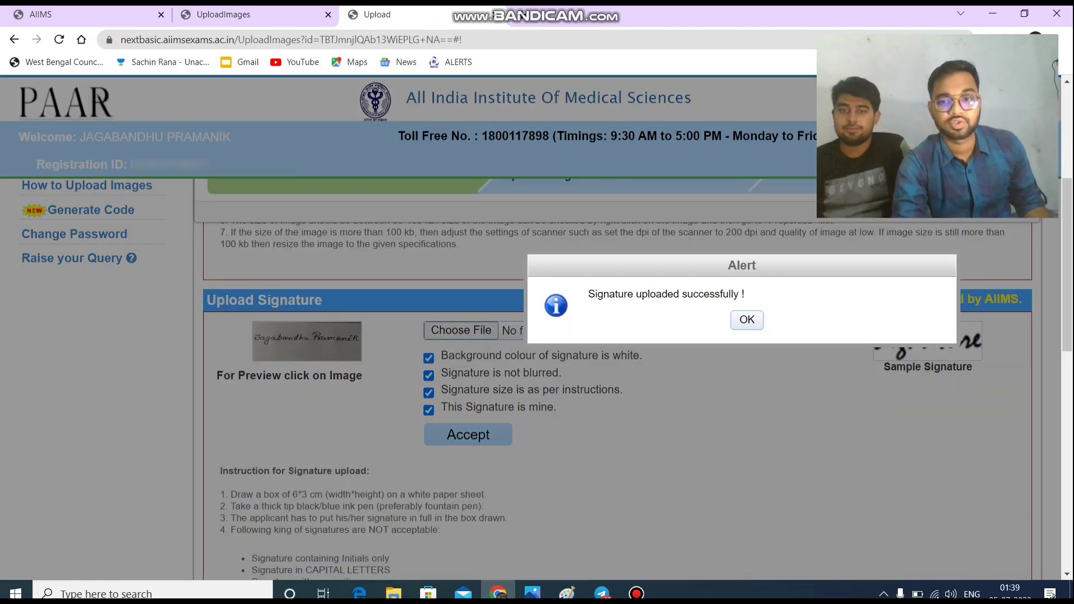
Step: Choose the file "next thumb final" from the Desktop folder "next" as the candidate's left thumb impression
left_click(747, 320)
scroll(618, 380, "down", 6)
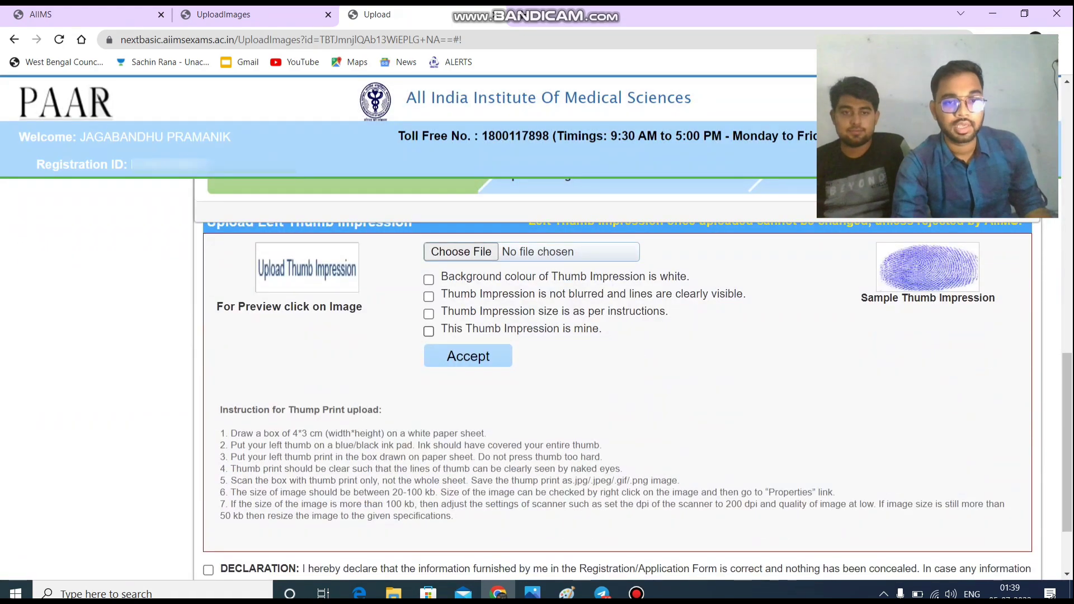
left_click(476, 252)
left_click(404, 121)
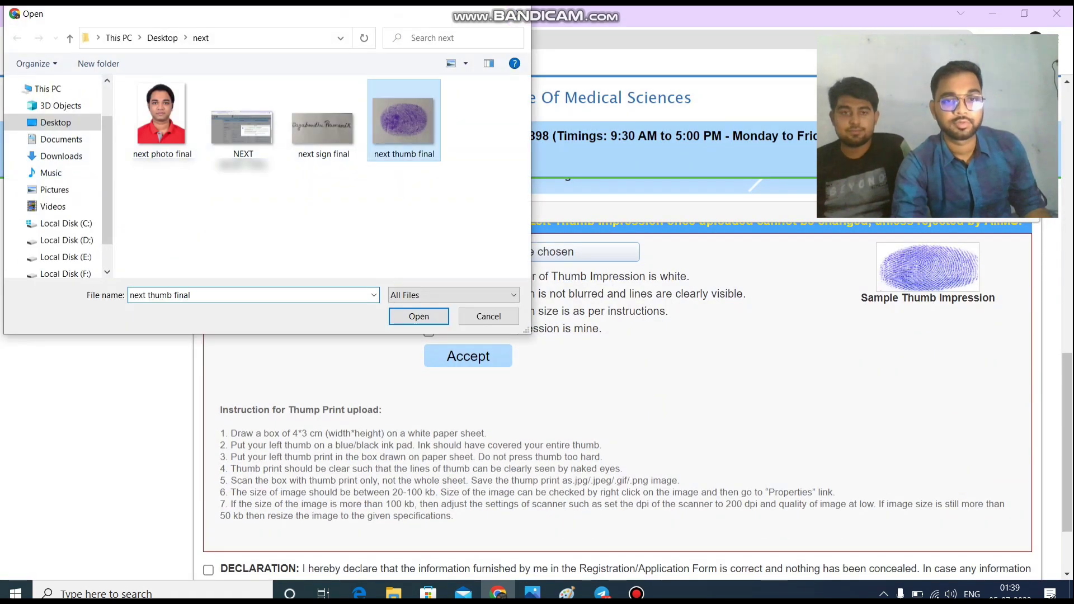
key("Return")
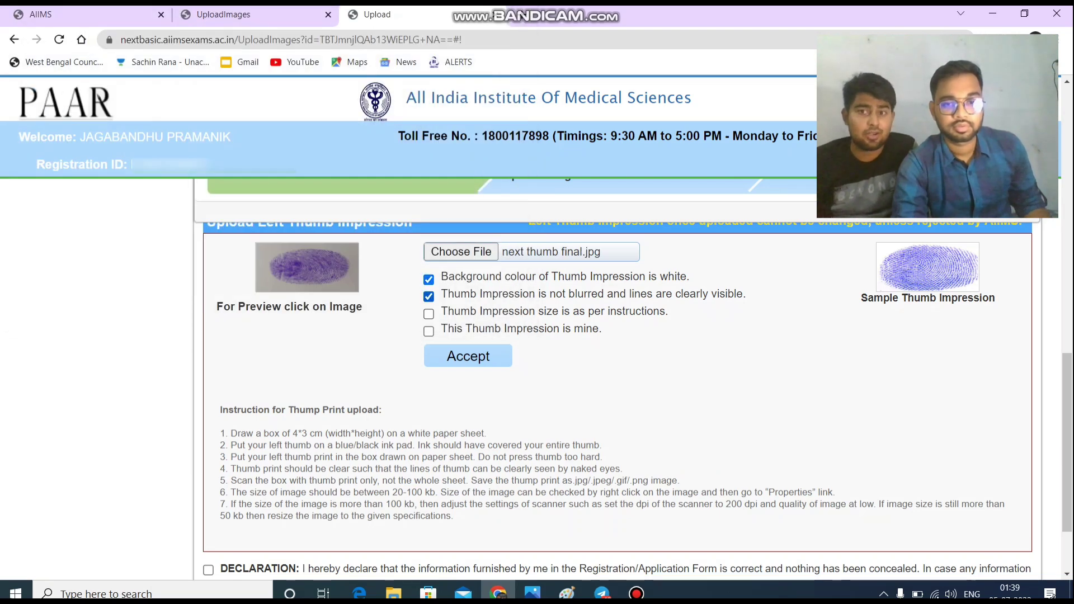
Step: Confirm the thumb impression's white background, clarity, size and ownership, and accept it for upload
left_click(428, 314)
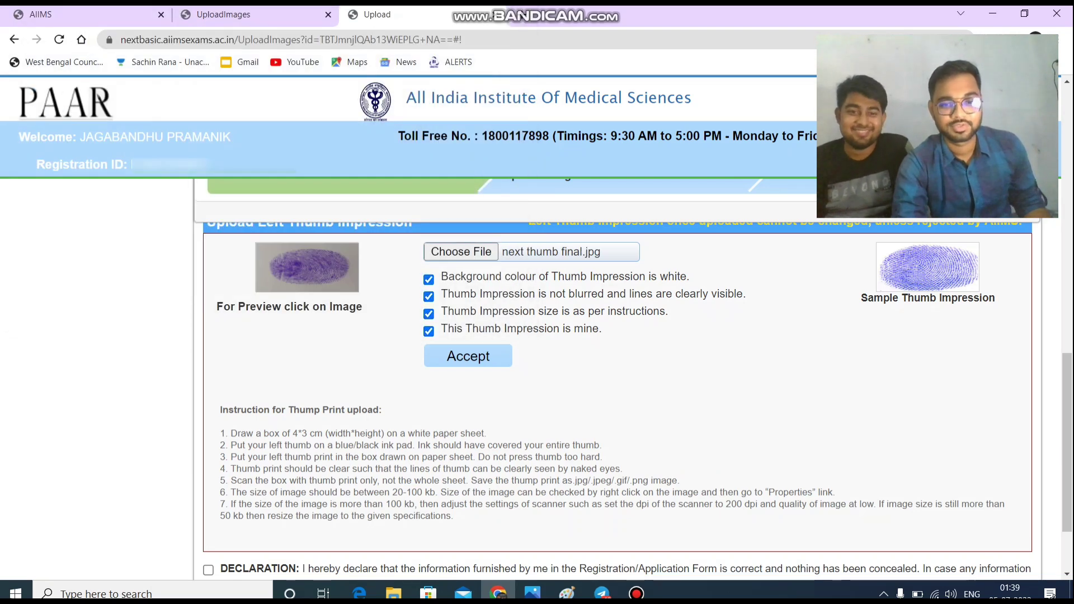
left_click(468, 357)
key("Return")
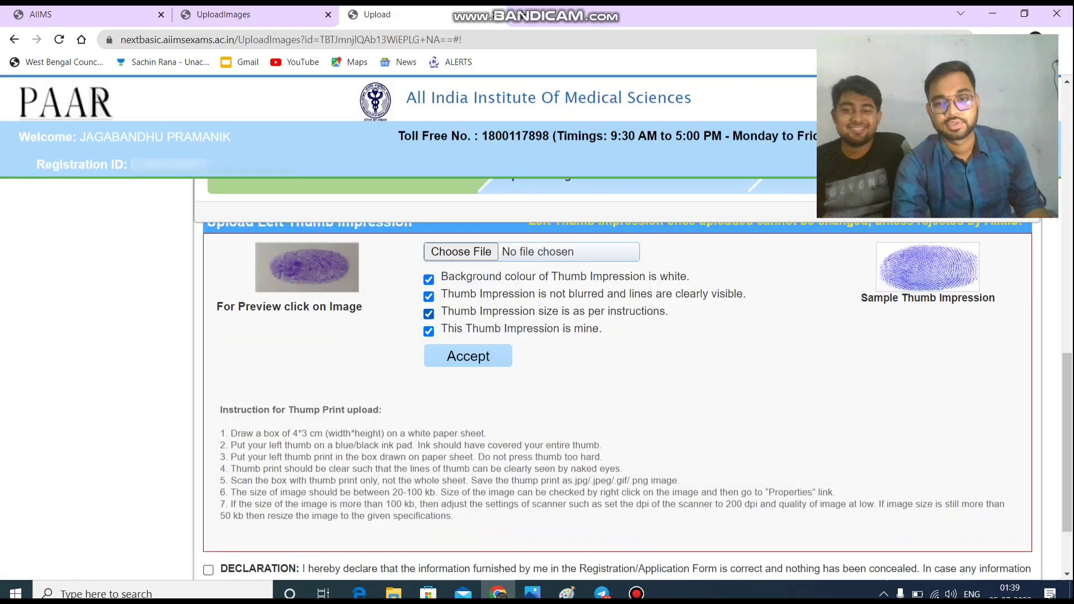
Step: Agree to the declaration below the uploaded images and submit the basic registration form
scroll(537, 392, "down", 3)
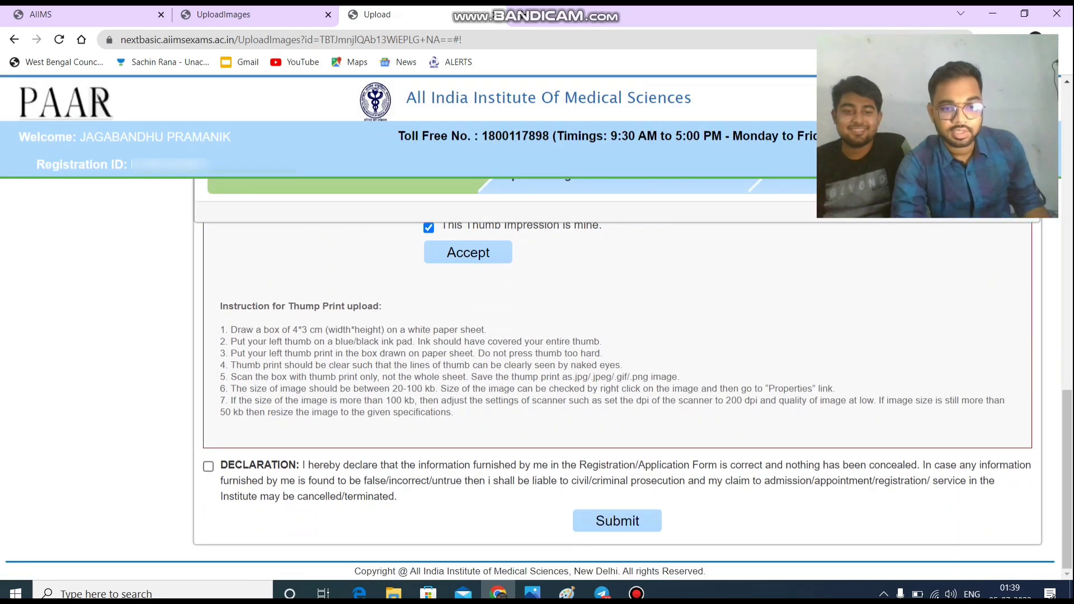
left_click(209, 467)
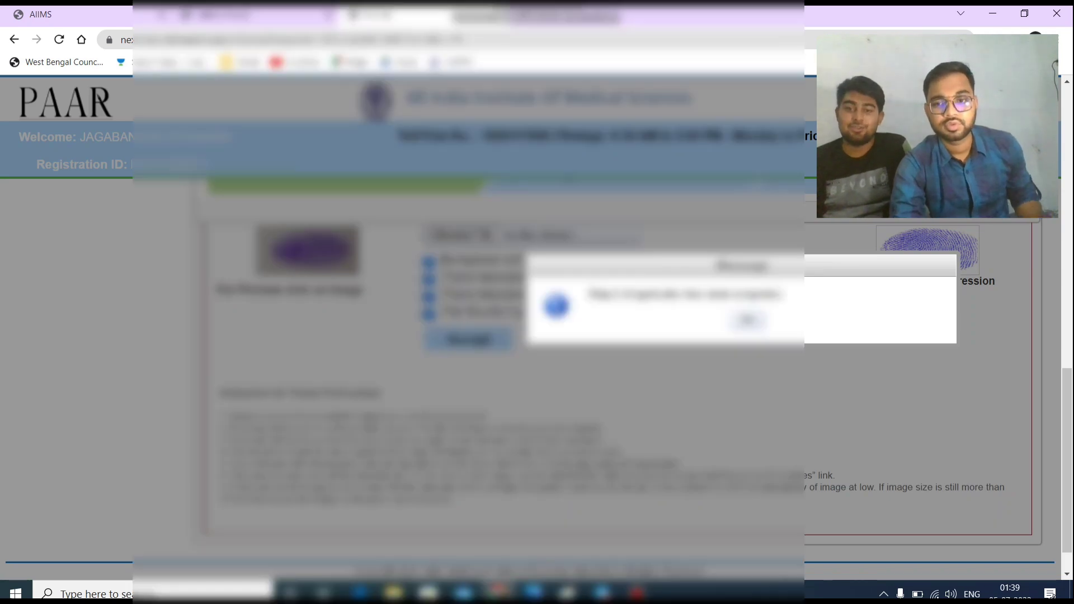
left_click(748, 321)
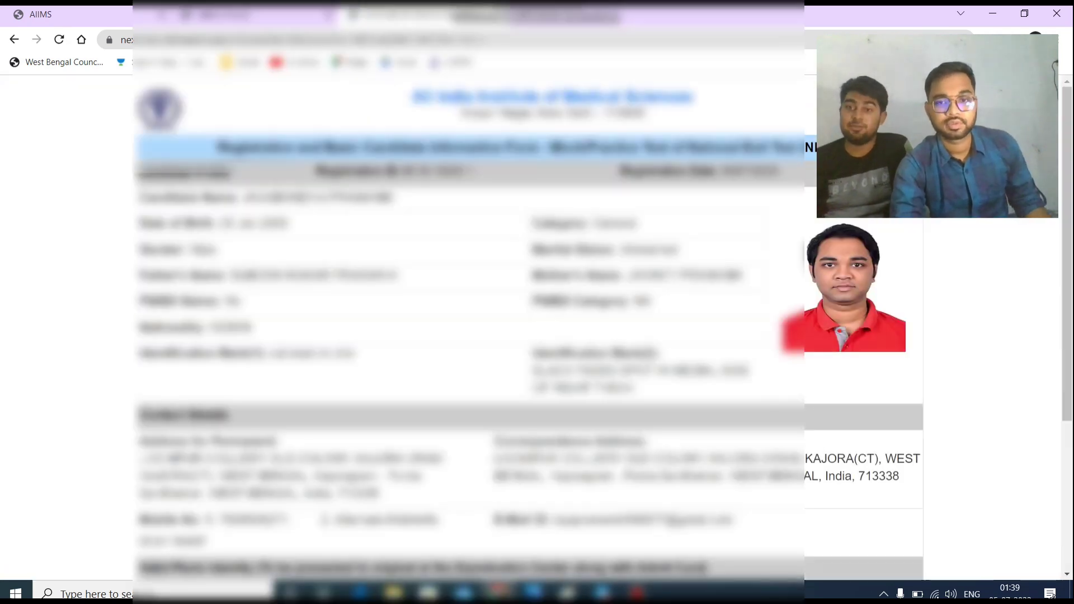
Step: Review the registration and basic candidate information form and save its printout as a PDF in a Desktop folder
scroll(529, 329, "down", 4)
scroll(530, 329, "up", 4)
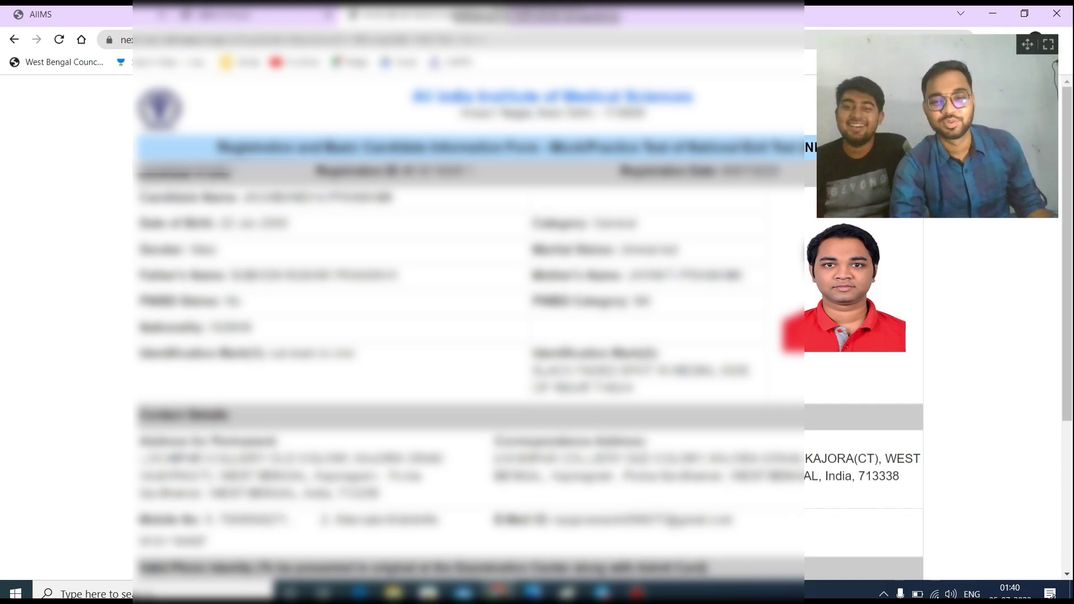
scroll(603, 328, "down", 4)
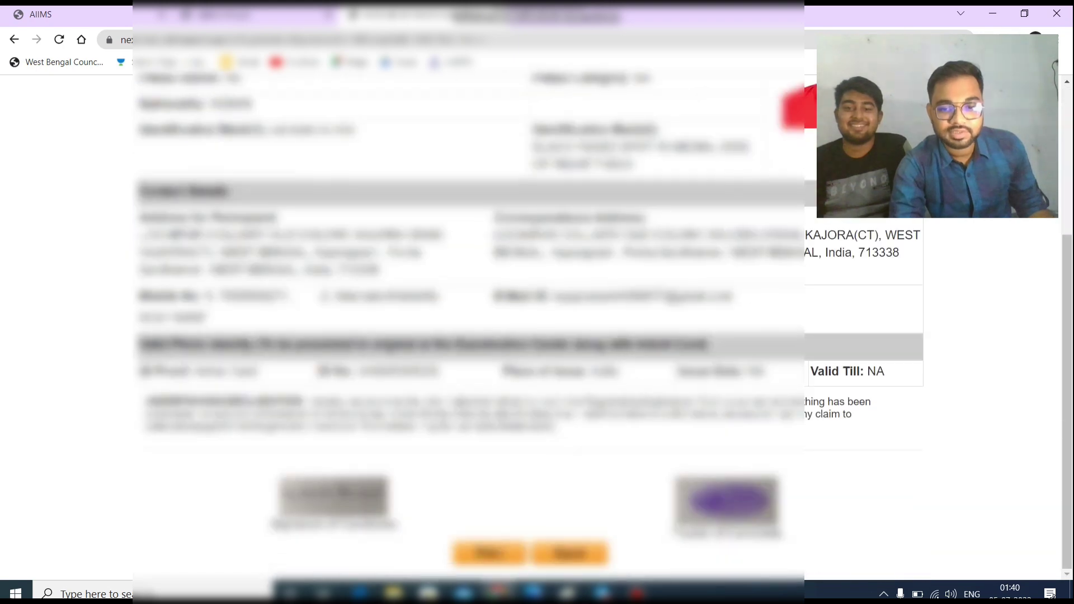
left_click(490, 554)
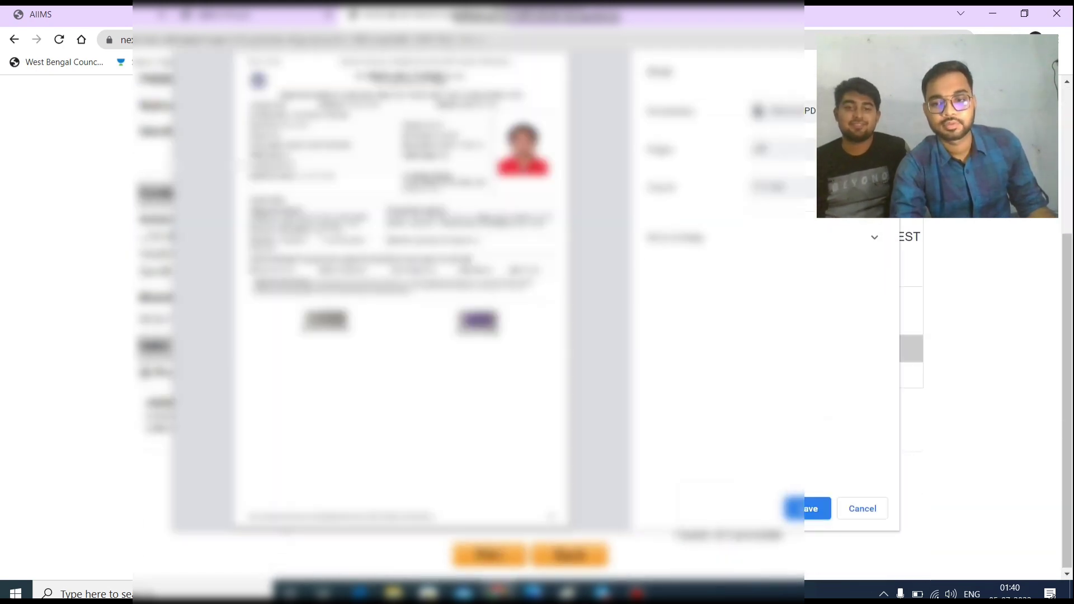
left_click(809, 509)
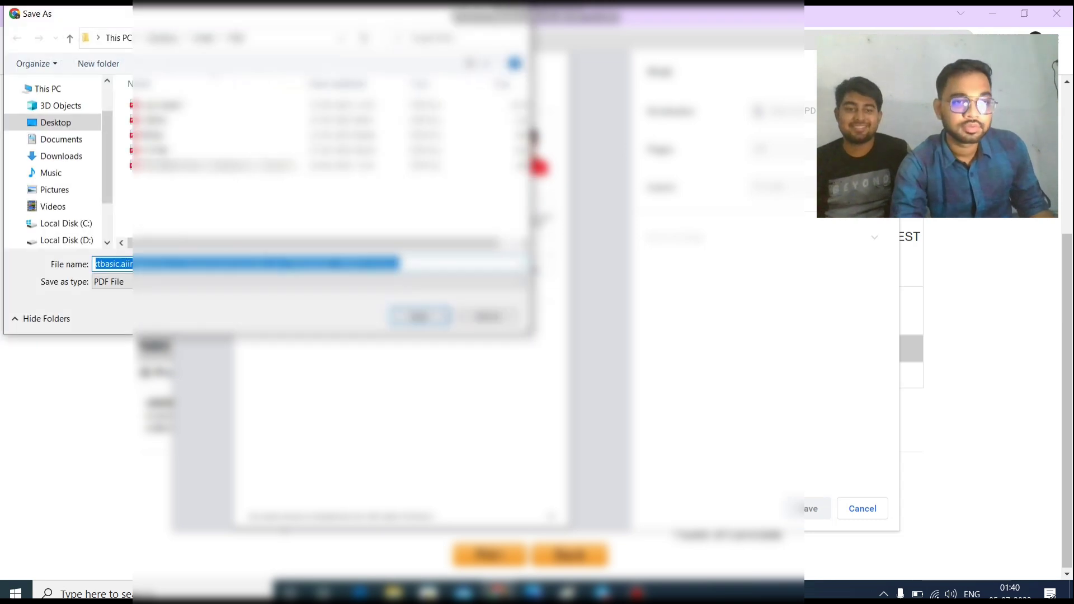
left_click(56, 122)
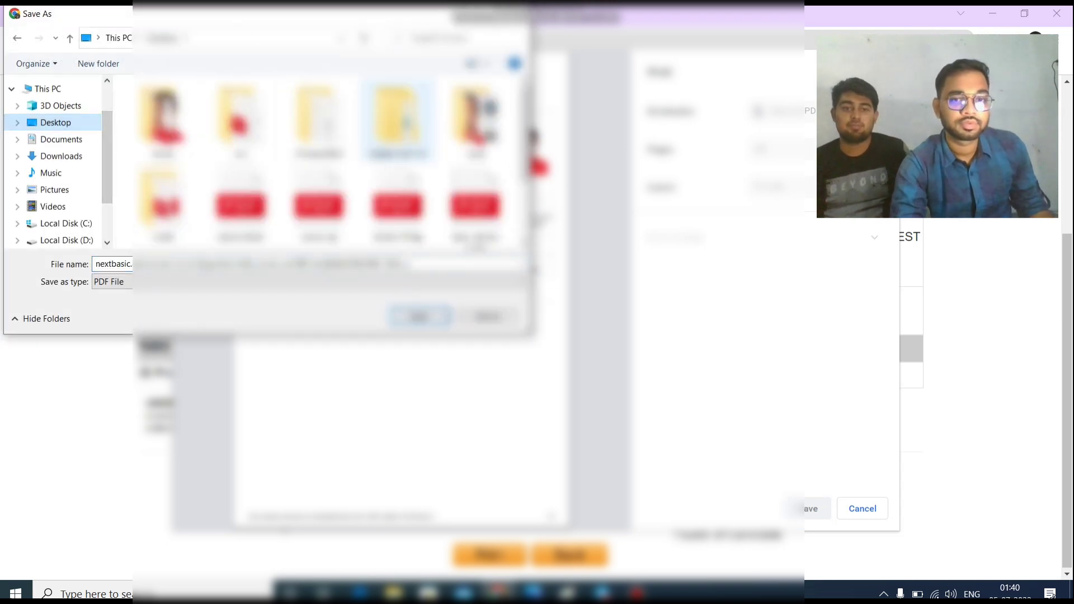
left_click(476, 123)
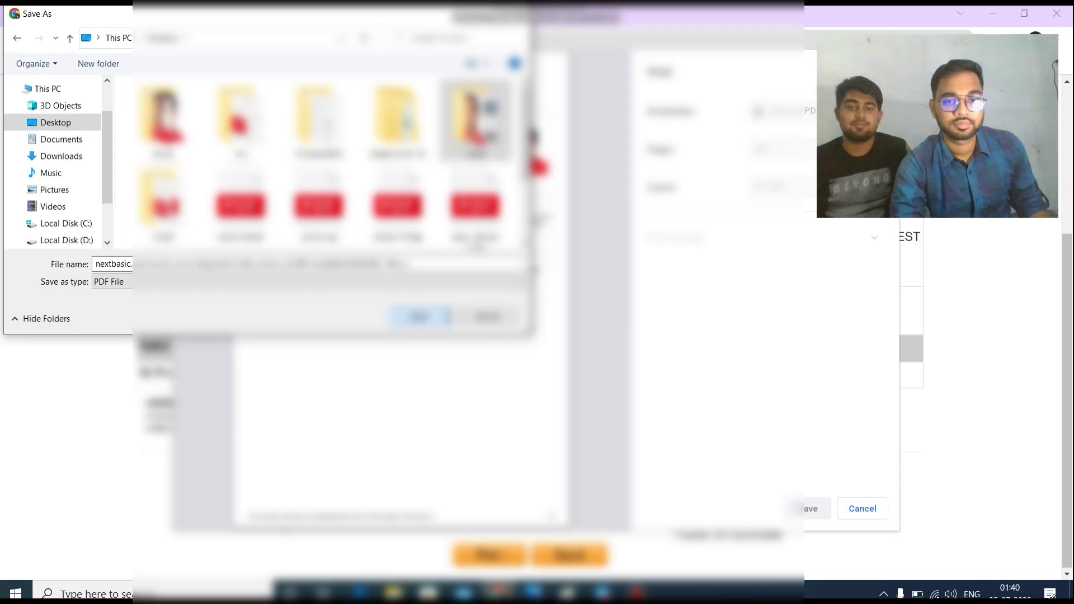
left_click(447, 318)
left_click(447, 317)
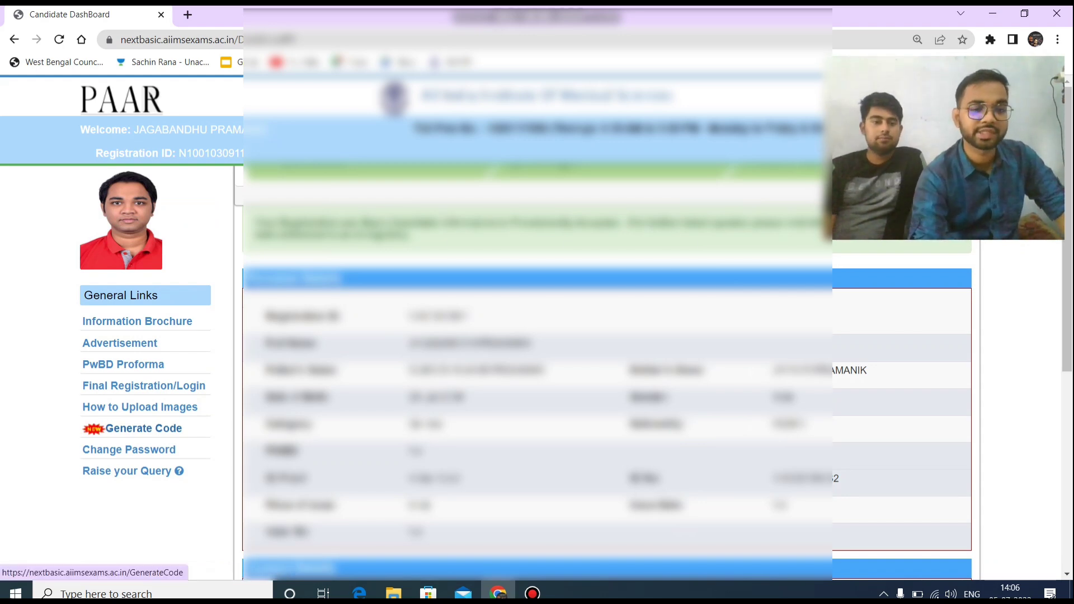
Step: Open the Generate Code page for the Examination Unique Code (EUC) and dismiss its alert
left_click(144, 429)
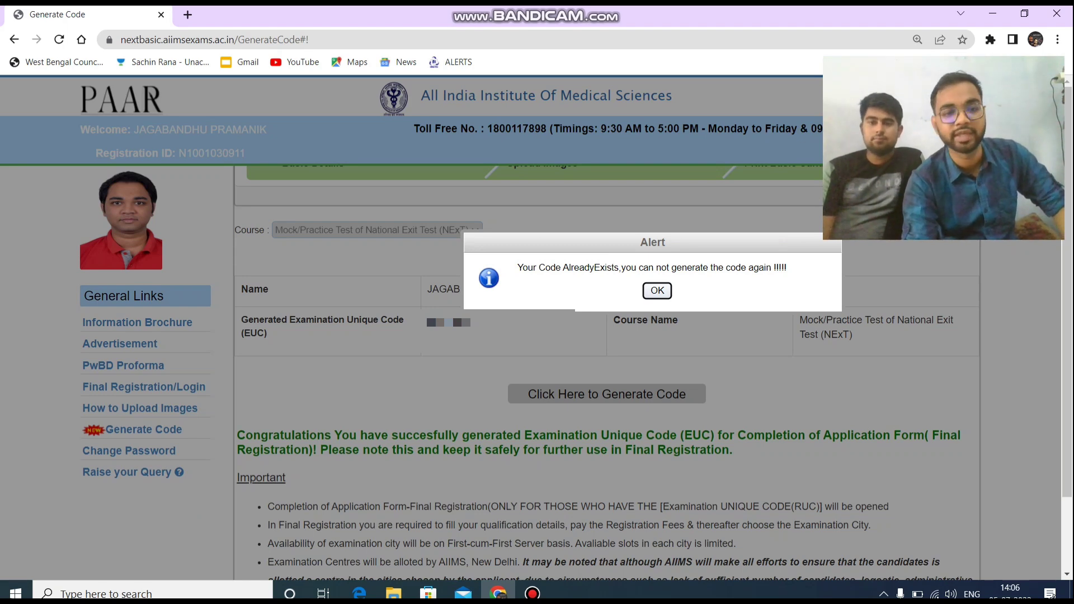
key("Return")
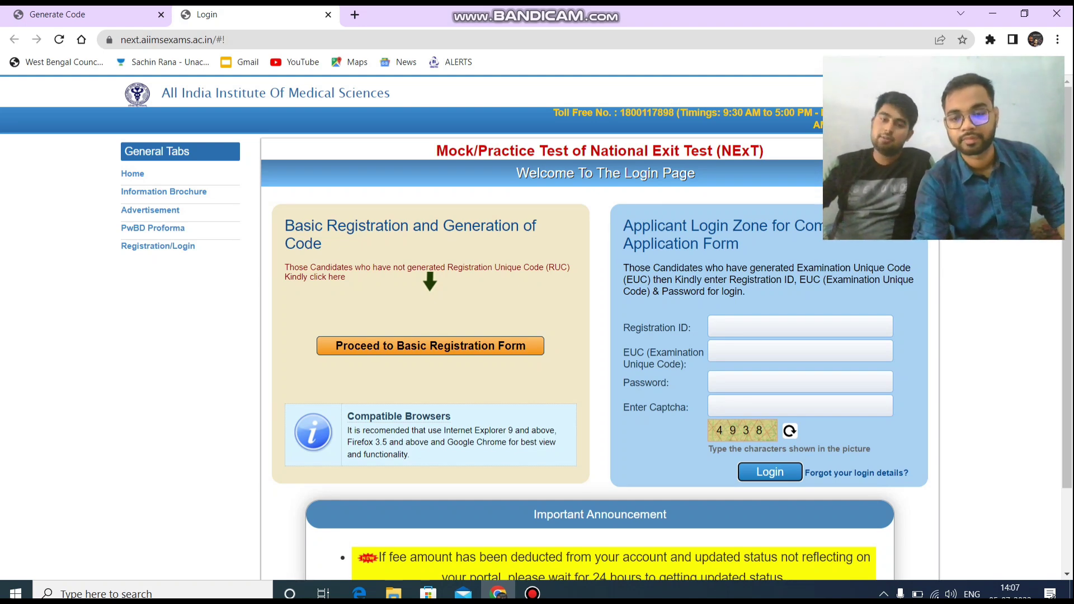
Step: Log in to the applicant zone with the registration ID, EUC, password and captcha, and proceed to step 4, Qualification
left_click(800, 326)
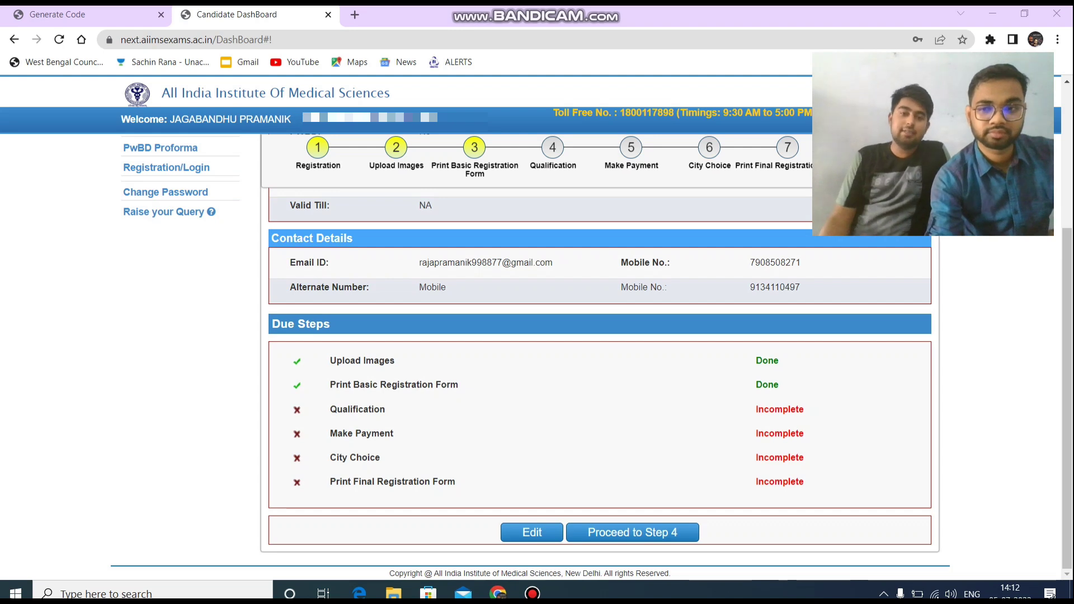
key("ctrl+plus")
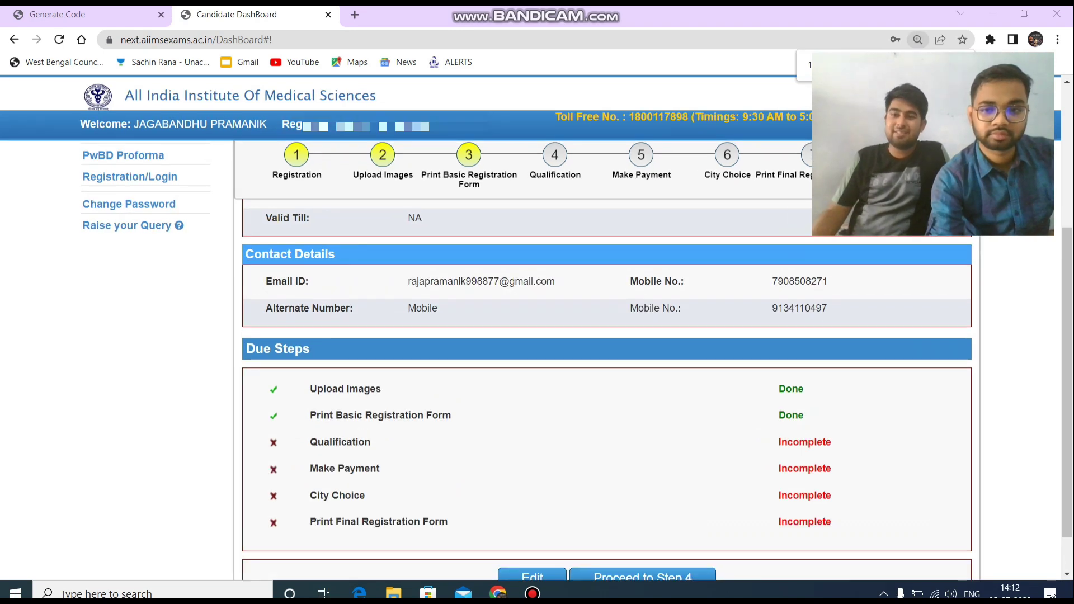
scroll(571, 314, "down", 2)
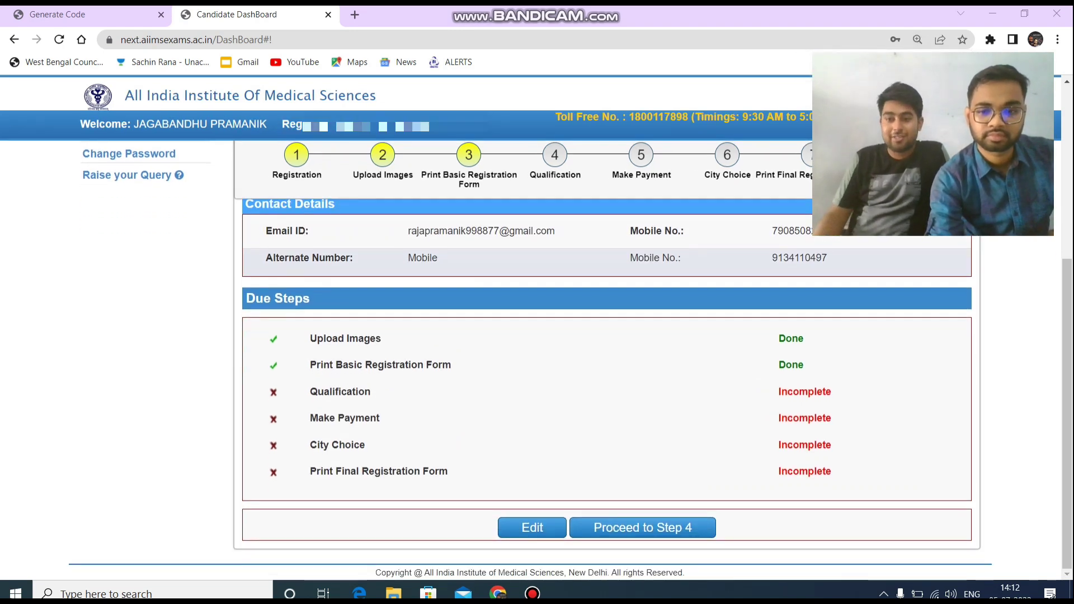
left_click(643, 528)
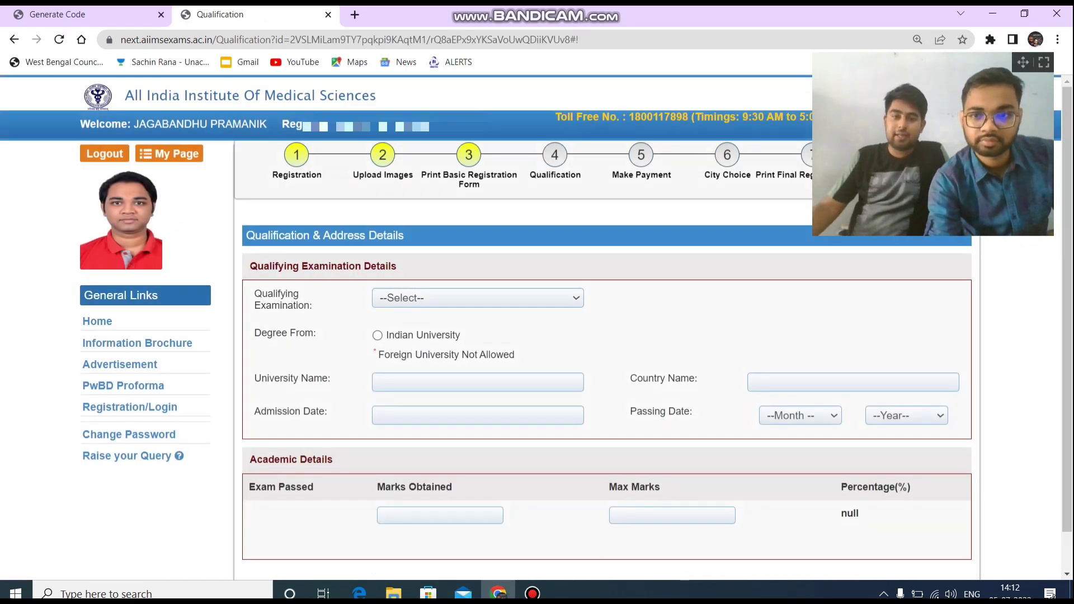
left_click_drag(1024, 62, 1011, 217)
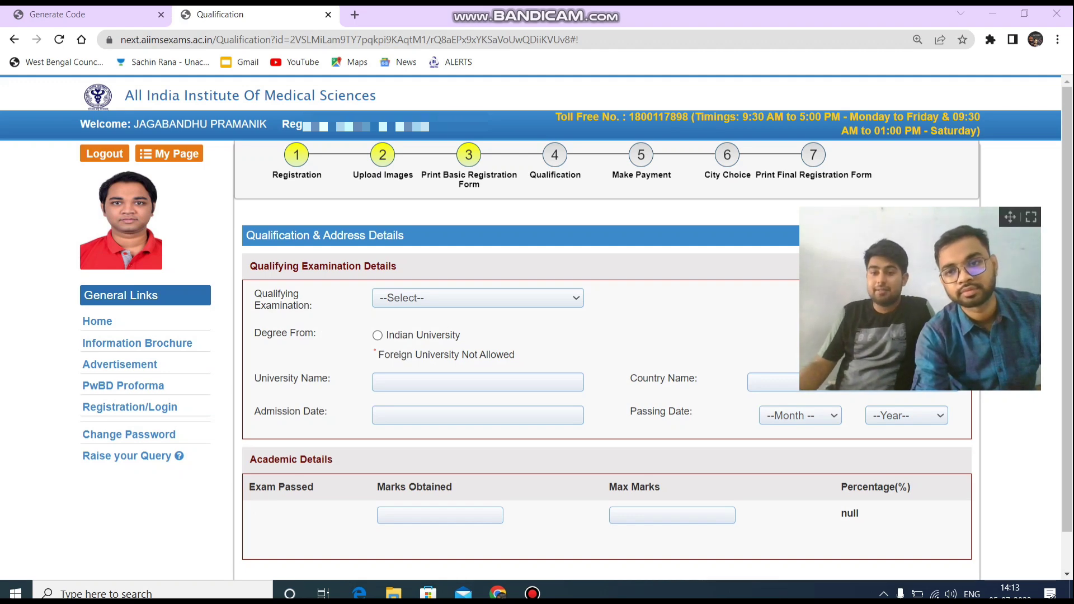
left_click_drag(1011, 217, 1018, 90)
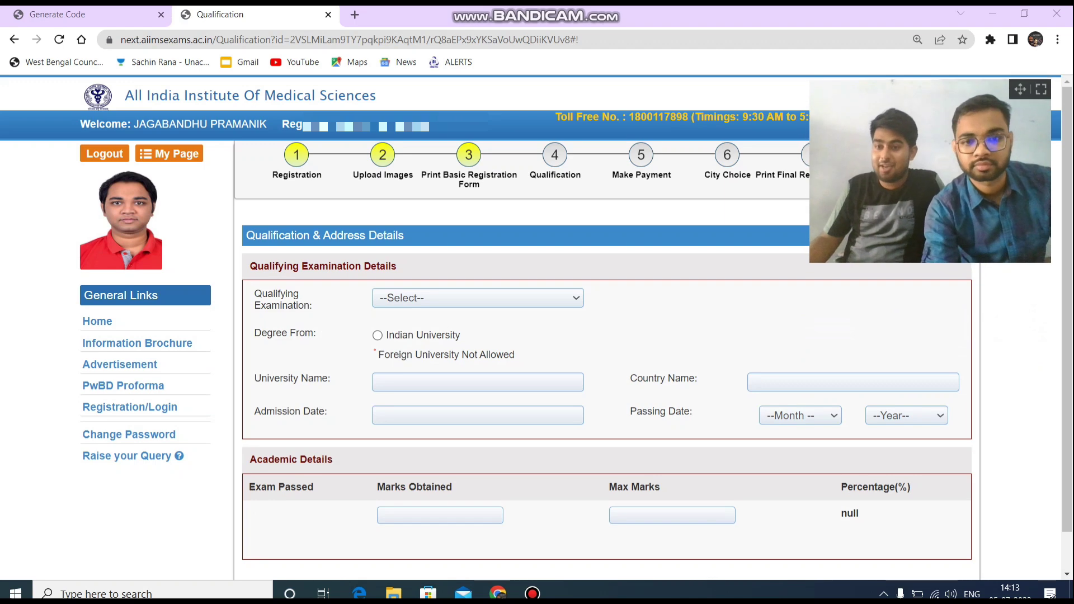
scroll(607, 358, "down", 2)
scroll(607, 358, "up", 2)
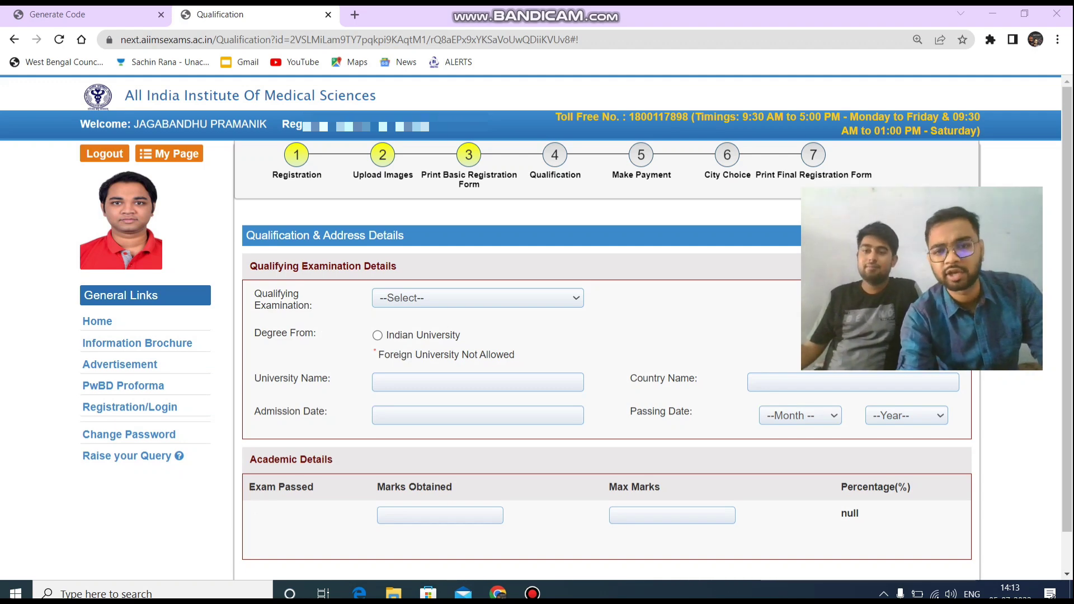
scroll(607, 392, "down", 1)
scroll(608, 392, "up", 1)
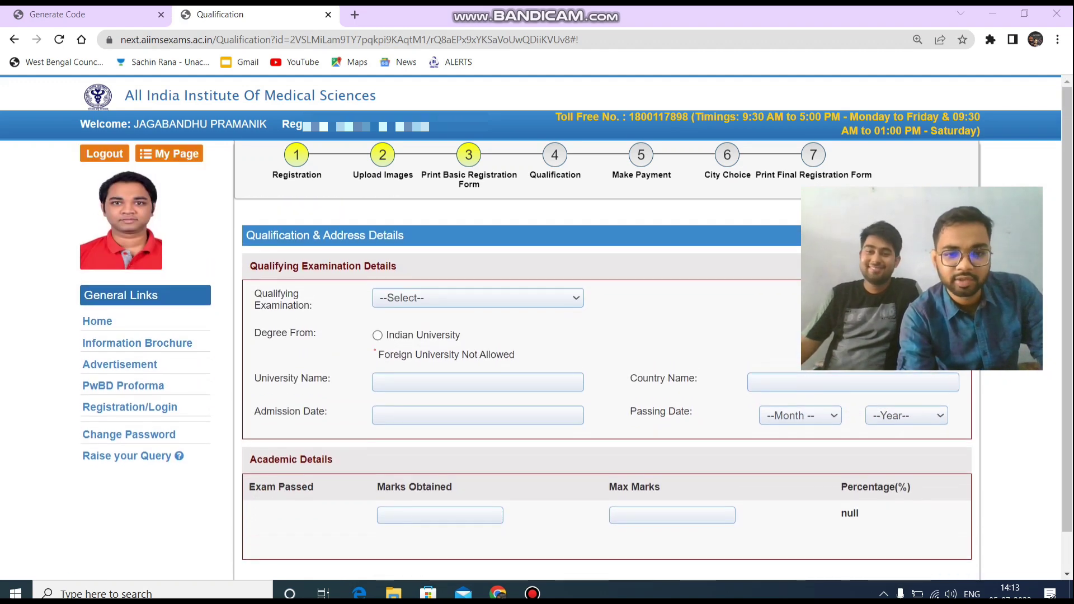
Step: Set the qualifying examination to MBBS, with the degree from an Indian University in the state of West Bengal
left_click(477, 298)
left_click(478, 328)
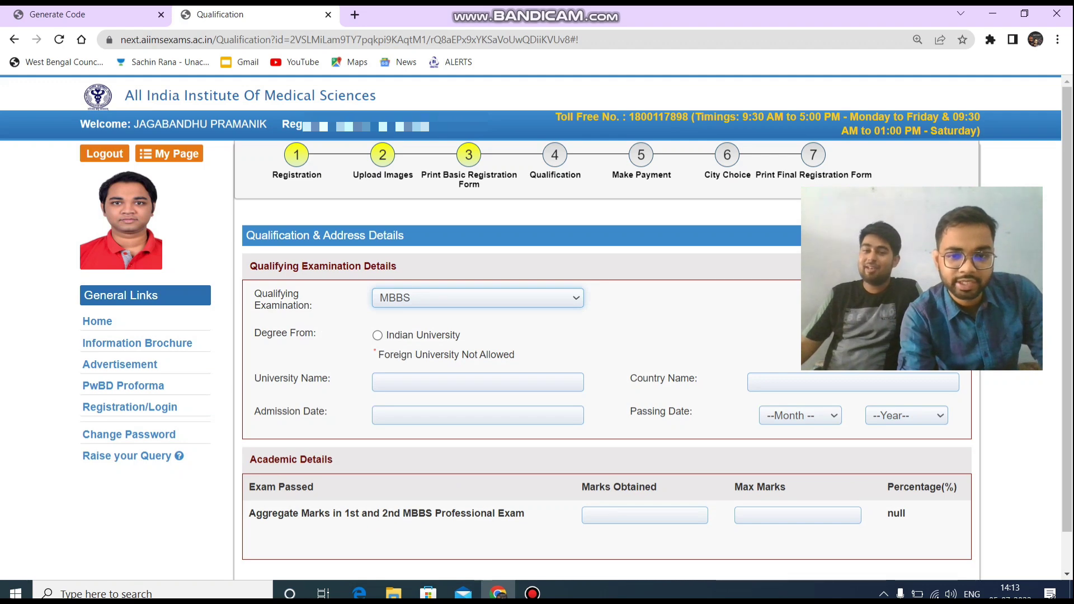
left_click(377, 336)
left_click(477, 382)
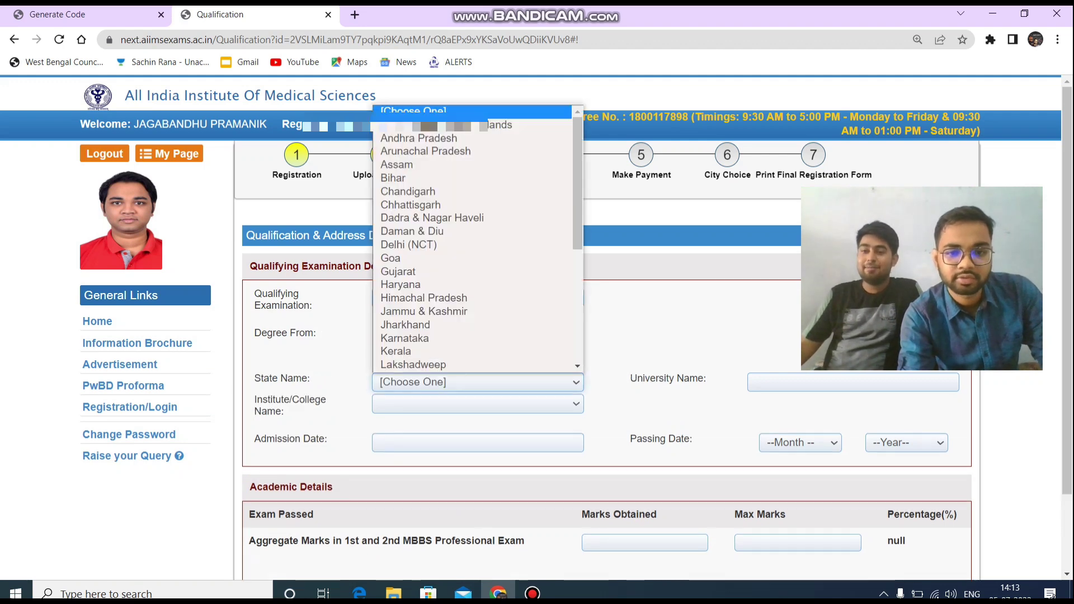
scroll(478, 302, "down", 6)
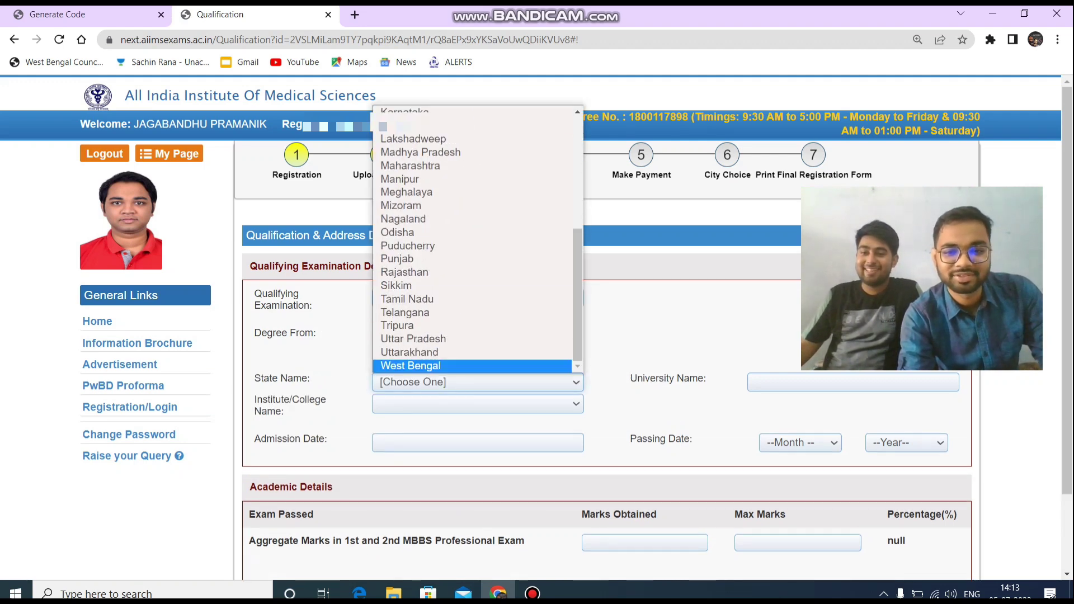
left_click(472, 366)
scroll(537, 358, "down", 2)
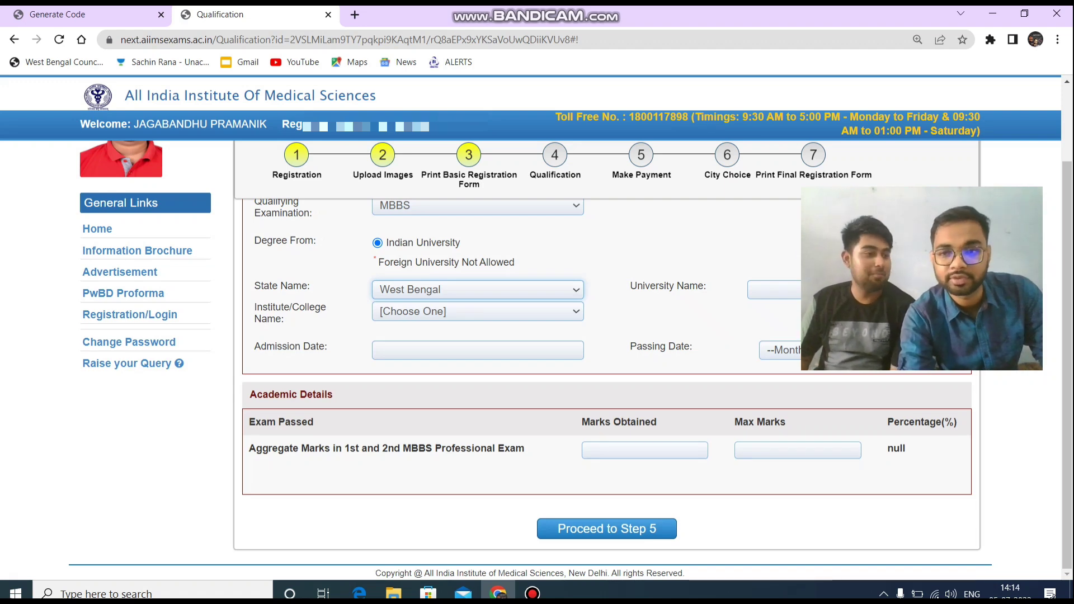
scroll(571, 359, "up", 1)
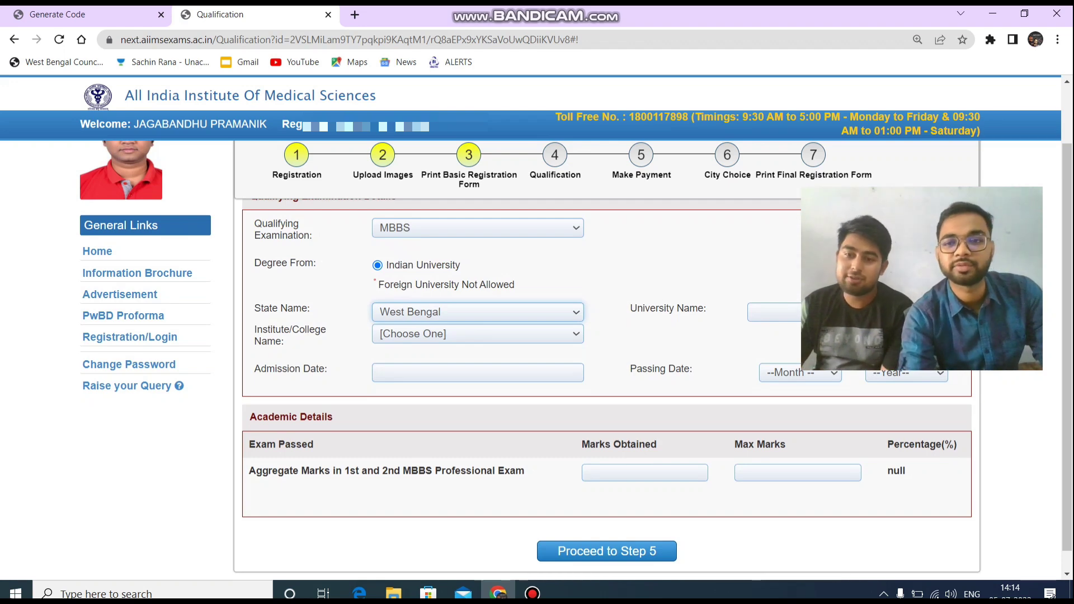
scroll(571, 358, "up", 1)
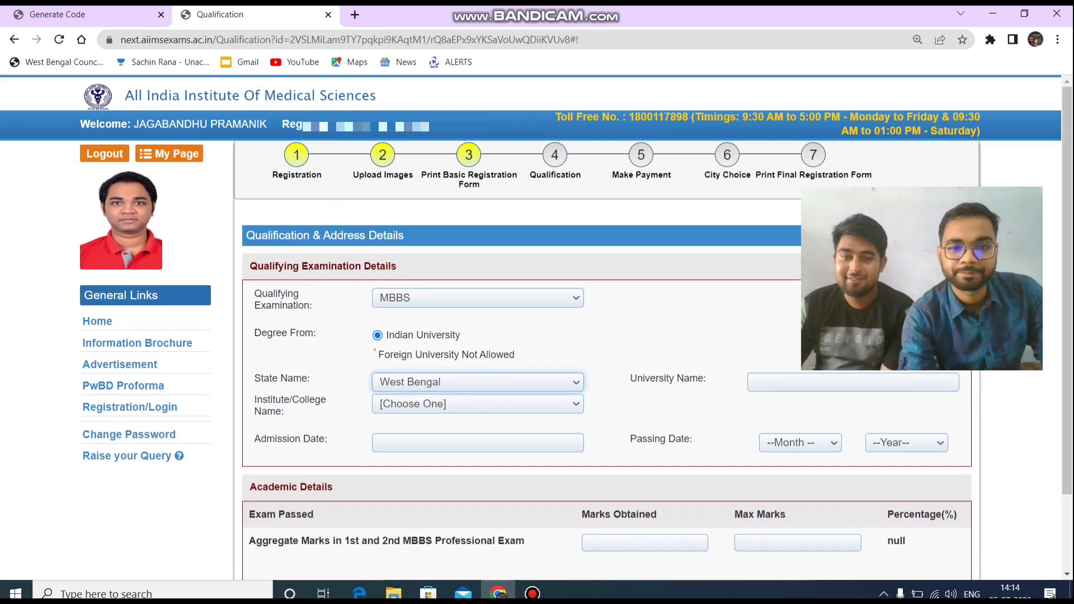